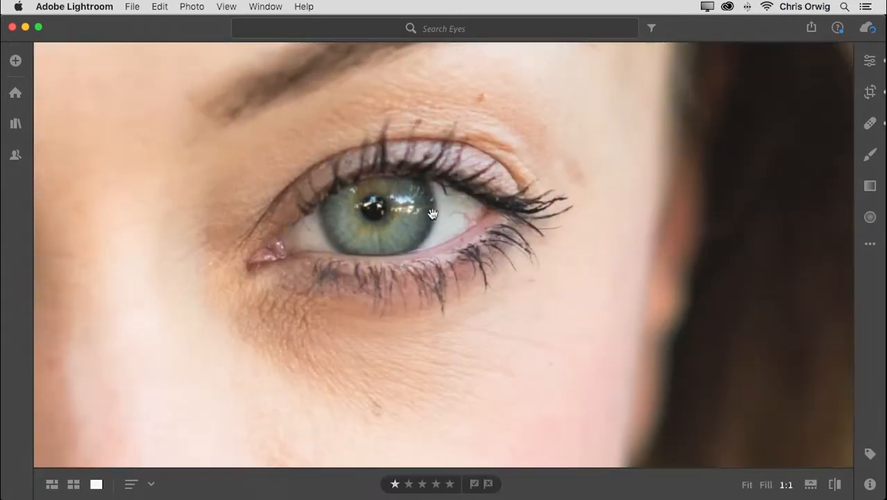
# - Brighten the iris of one eye using a radial gradient with exposure +0.76, contrast +32, clarity +18 and feather 56
pyautogui.moveTo(432, 211); pyautogui.dragTo(659, 169)
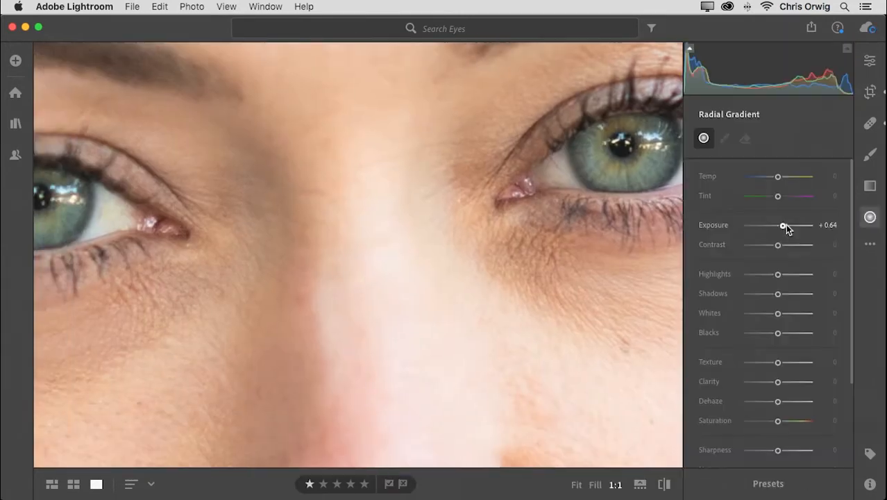
pyautogui.moveTo(776, 165); pyautogui.dragTo(781, 165)
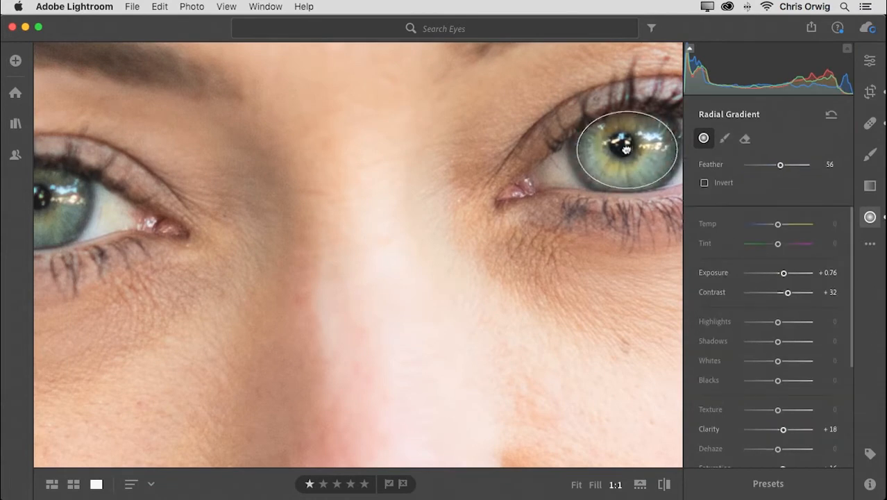
# - Duplicate the iris radial gradient and fit the copy over the woman's other eye
pyautogui.rightClick(626, 149)
pyautogui.click(628, 152)
pyautogui.moveTo(629, 152); pyautogui.dragTo(75, 211)
pyautogui.moveTo(187, 258); pyautogui.dragTo(313, 251)
pyautogui.moveTo(200, 206); pyautogui.dragTo(161, 198)
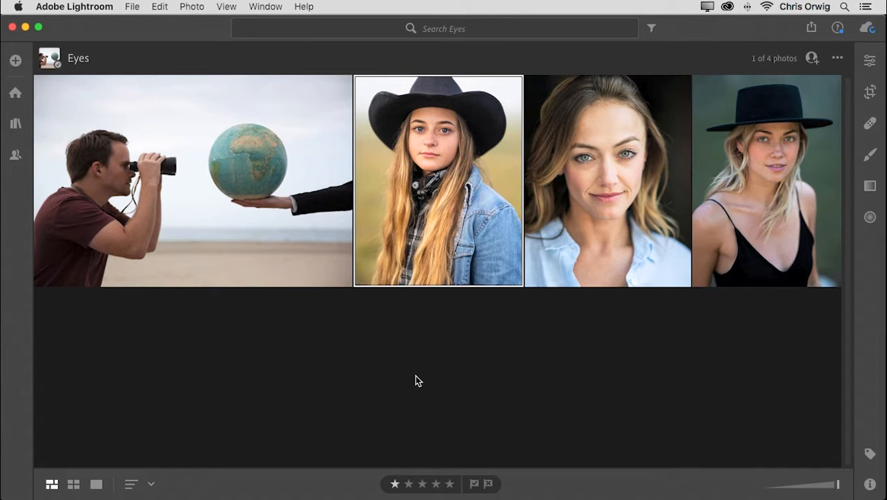
# - Open the globe photo from the Eyes album at full size, look through the three portraits and return to it
pyautogui.doubleClick(303, 240)
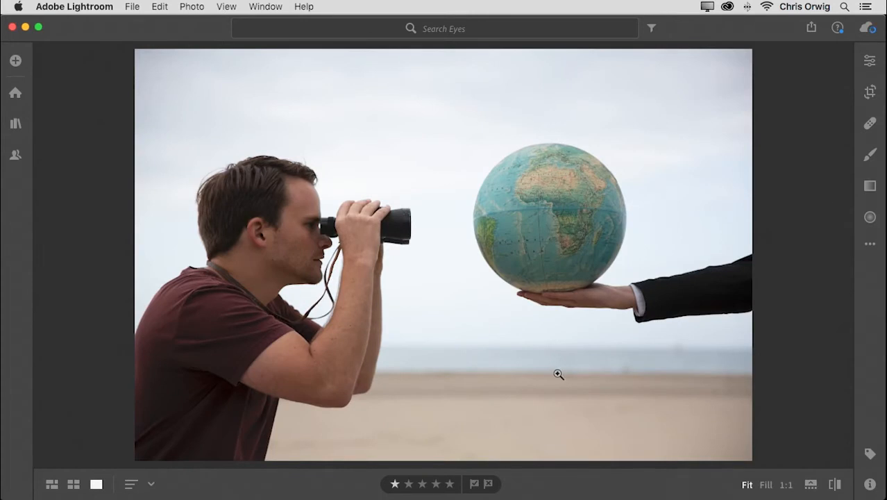
pyautogui.press('Right')
pyautogui.press('Right')
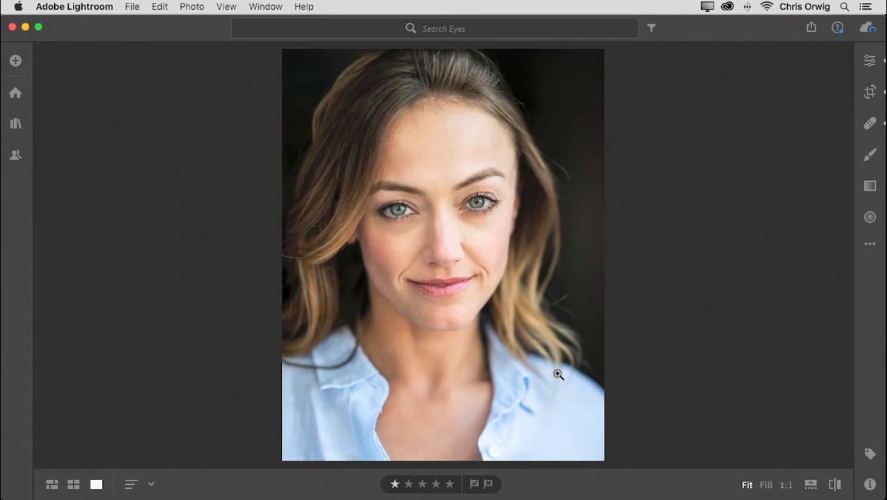
pyautogui.press('Right')
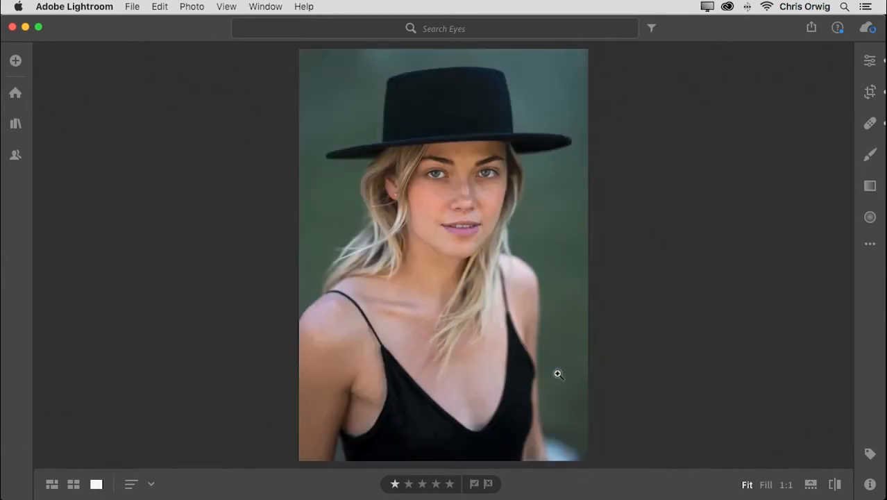
pyautogui.press('Left')
pyautogui.press('Left')
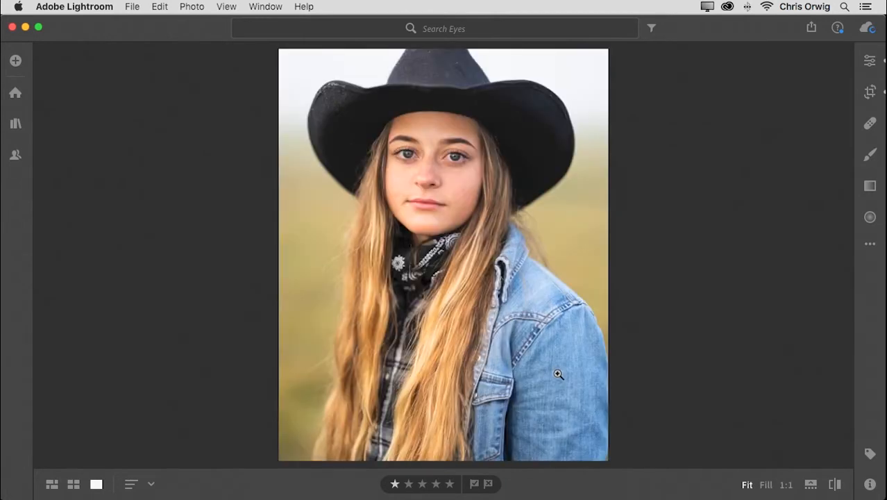
pyautogui.press('Left')
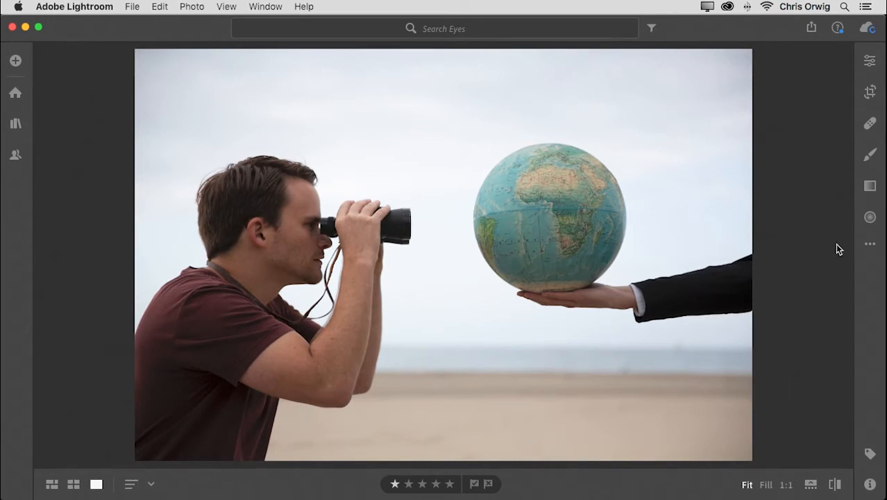
# - Draw a radial gradient over the middle of the globe with exposure +4.00 and reshape it into a circle
pyautogui.click(870, 217)
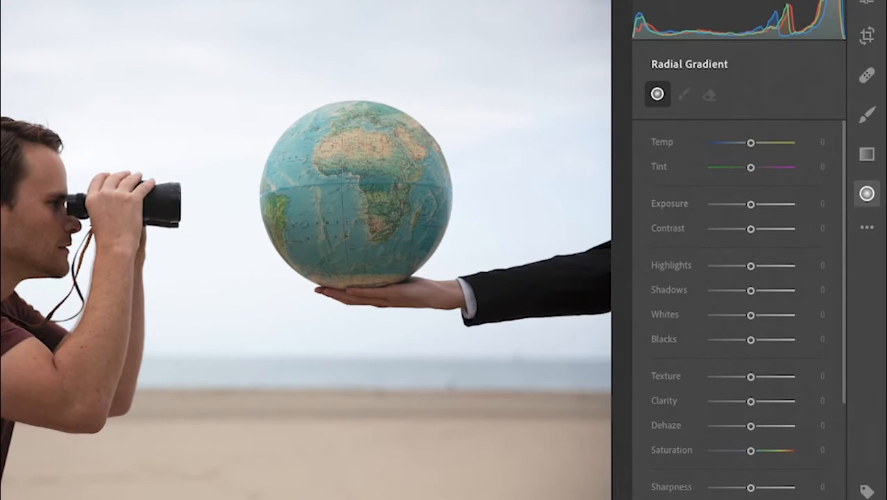
pyautogui.moveTo(338, 170); pyautogui.dragTo(360, 190)
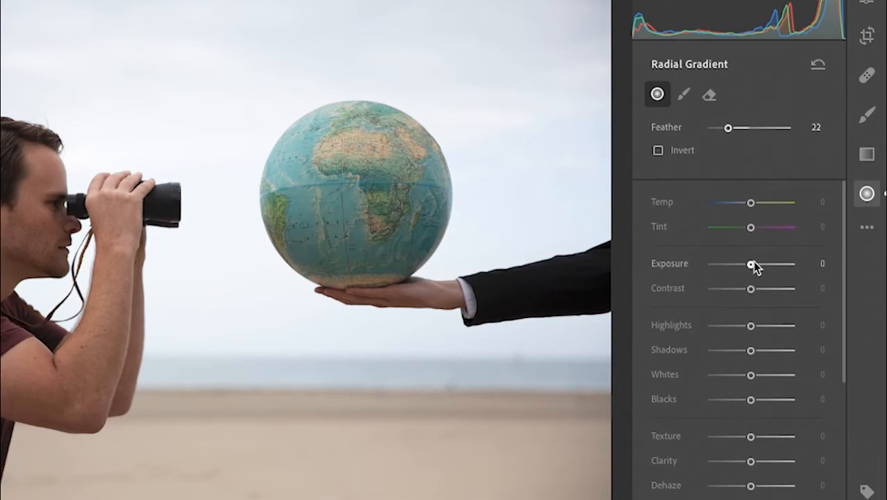
pyautogui.moveTo(752, 269); pyautogui.dragTo(824, 277)
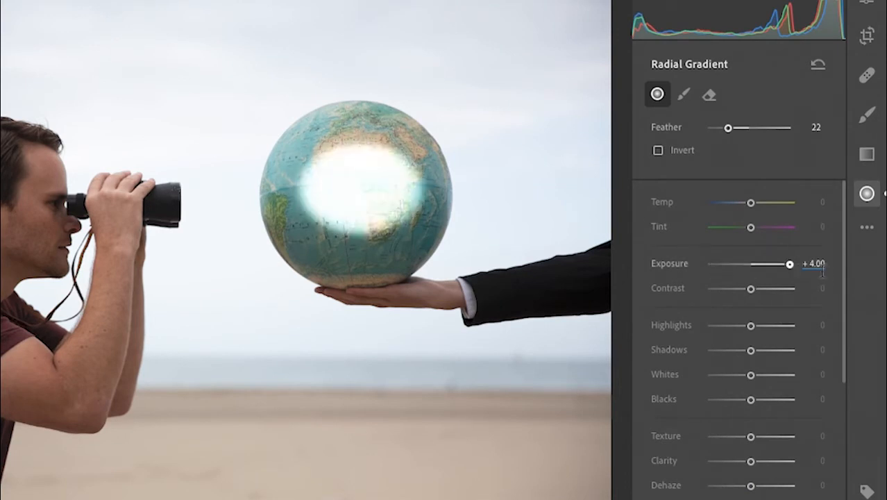
pyautogui.moveTo(438, 181)
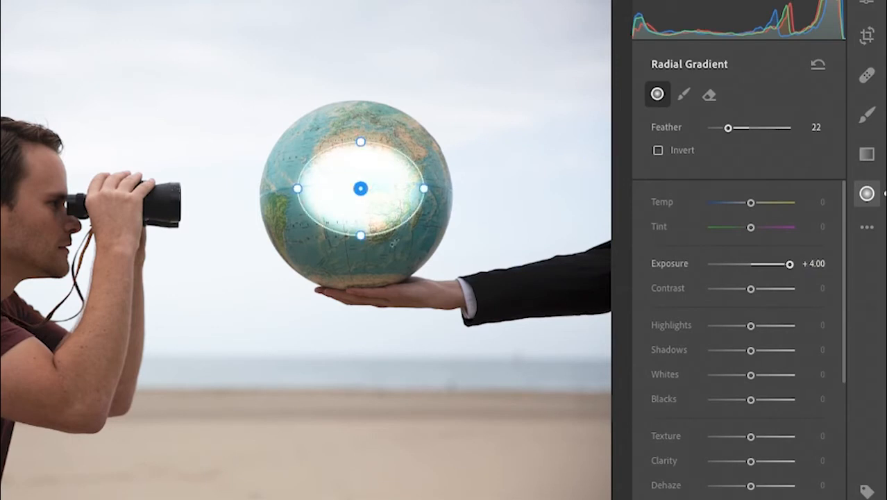
pyautogui.moveTo(364, 145); pyautogui.dragTo(362, 129)
pyautogui.moveTo(520, 213); pyautogui.dragTo(473, 215)
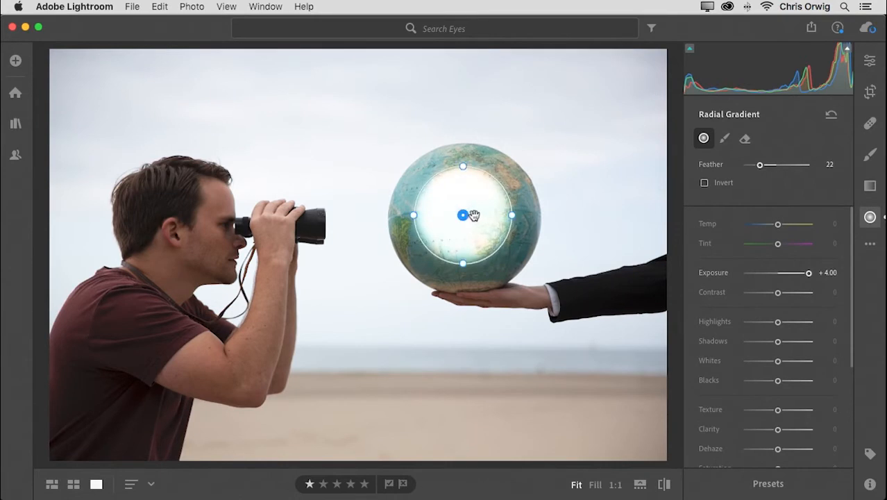
# - Compare the radial gradient's edge softness at feather 0 and 97, then settle on feather 70
pyautogui.press('z')
pyautogui.moveTo(573, 334); pyautogui.dragTo(340, 125)
pyautogui.moveTo(495, 282); pyautogui.dragTo(278, 150)
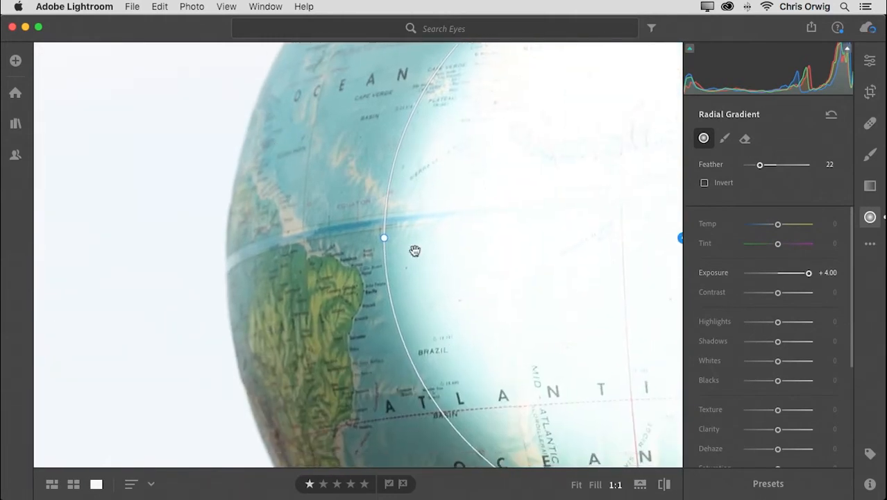
pyautogui.moveTo(760, 165); pyautogui.dragTo(736, 170)
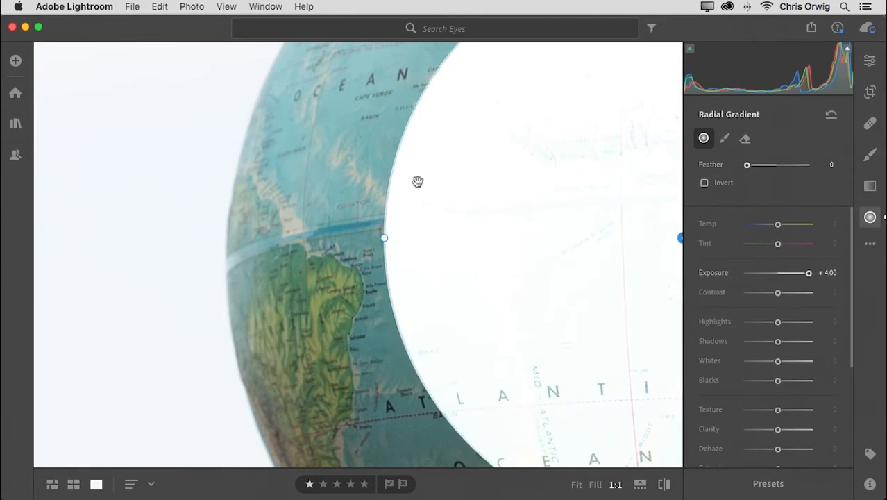
pyautogui.moveTo(747, 165); pyautogui.dragTo(805, 171)
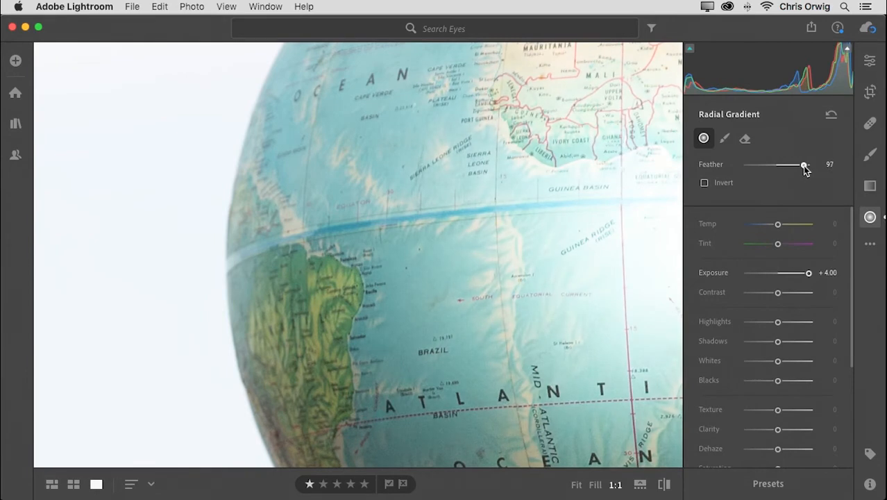
pyautogui.press('z')
pyautogui.moveTo(470, 214)
pyautogui.mouseDown()
pyautogui.moveTo(471, 206)
pyautogui.moveTo(493, 240)
pyautogui.moveTo(467, 208)
pyautogui.moveTo(469, 221)
pyautogui.mouseUp()
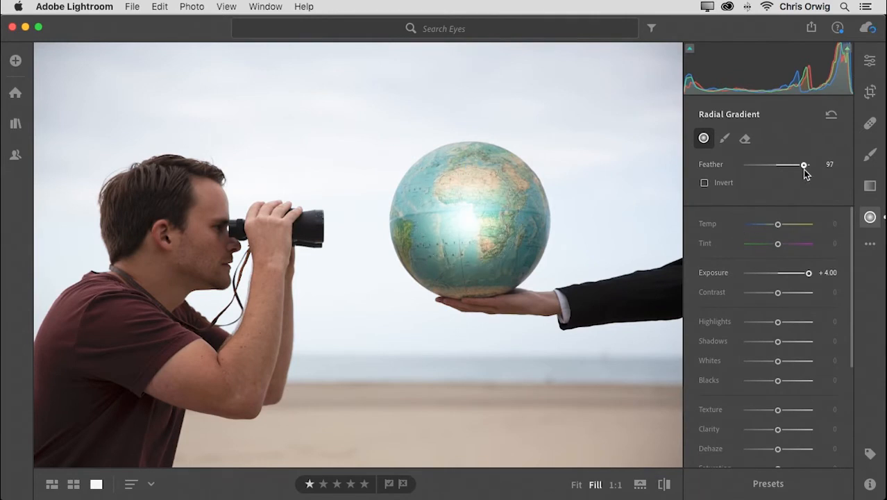
pyautogui.moveTo(804, 166)
pyautogui.mouseDown()
pyautogui.moveTo(763, 169)
pyautogui.moveTo(788, 171)
pyautogui.mouseUp()
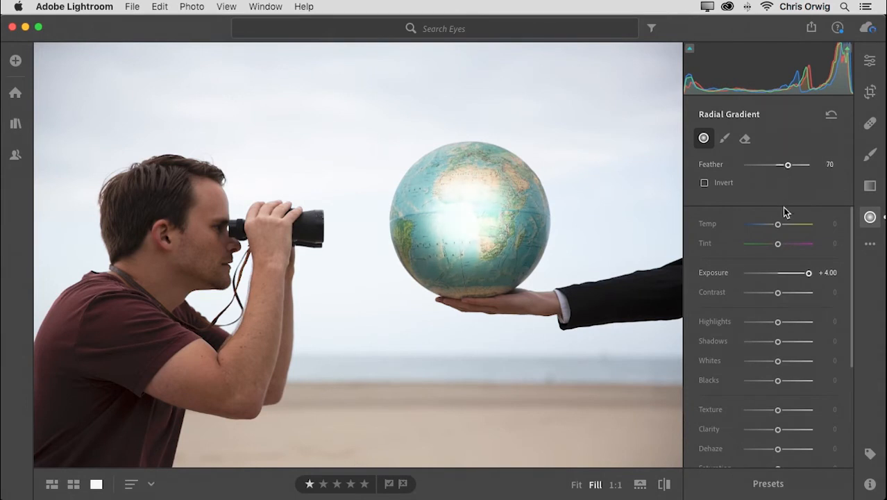
# - Try inverting the globe's radial gradient, set its feather to 0 and turn the inversion back off
pyautogui.click(705, 183)
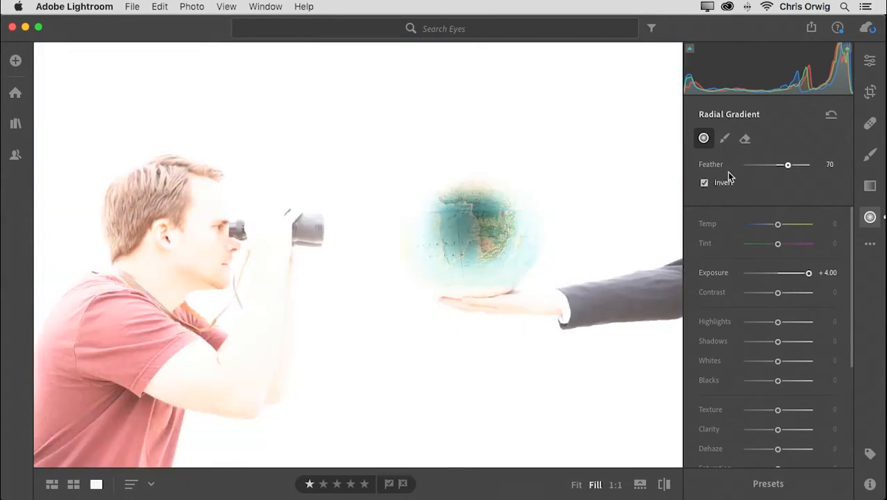
pyautogui.click(747, 166)
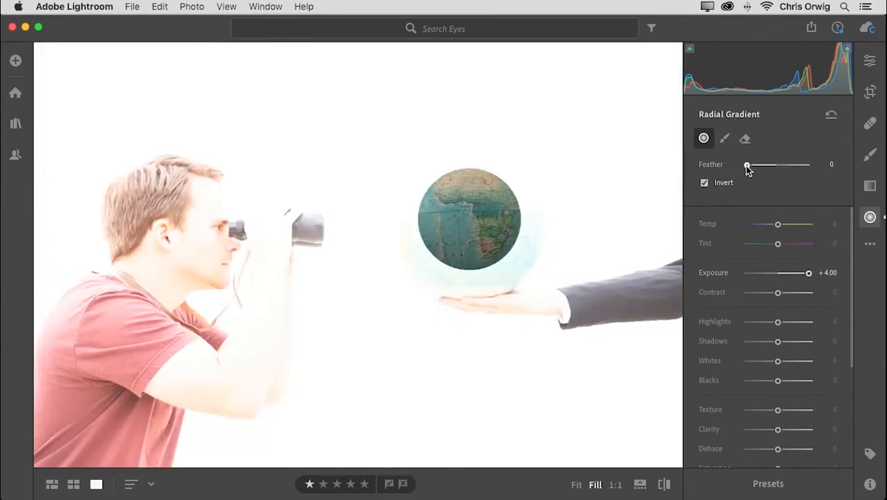
pyautogui.click(704, 183)
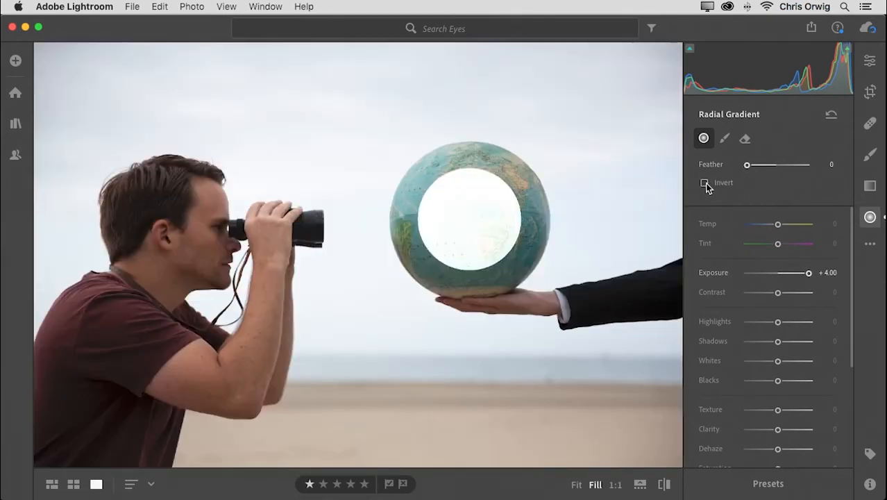
# - Shift the radial gradient slightly on the globe and set its feather to 4
pyautogui.moveTo(490, 226)
pyautogui.mouseDown()
pyautogui.moveTo(516, 229)
pyautogui.moveTo(440, 234)
pyautogui.moveTo(483, 230)
pyautogui.mouseUp()
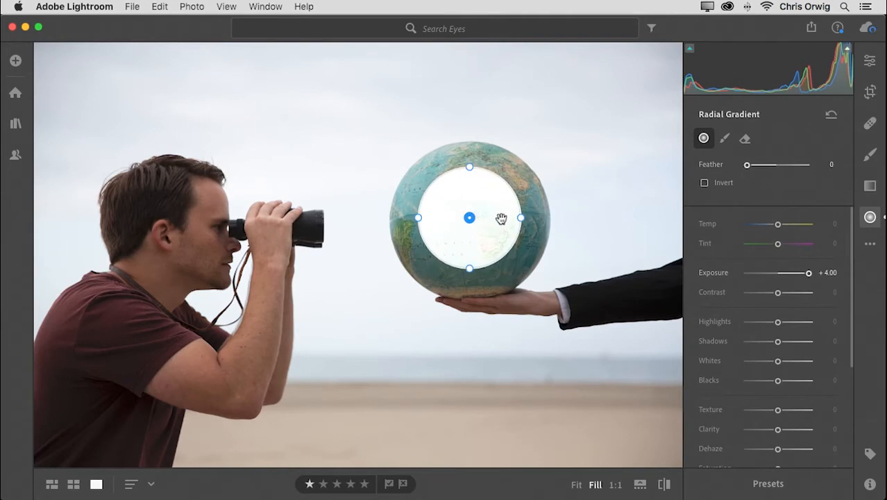
pyautogui.press('z')
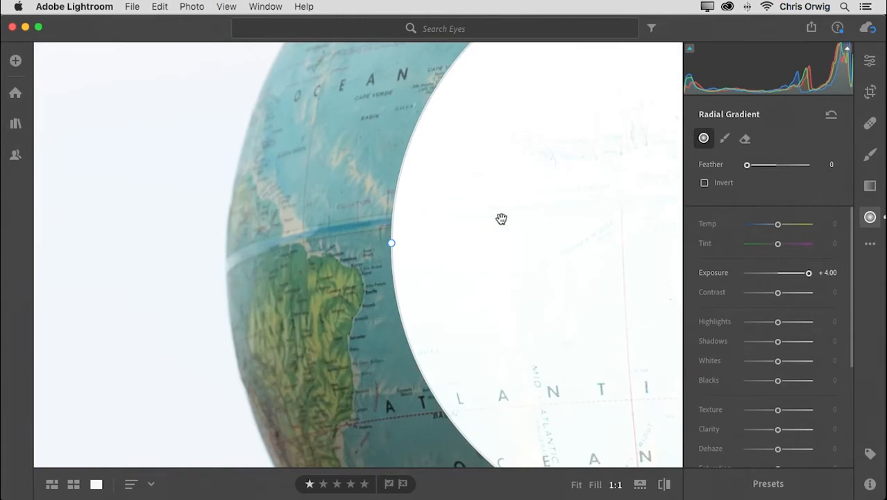
pyautogui.moveTo(545, 184); pyautogui.dragTo(400, 301)
pyautogui.moveTo(502, 218); pyautogui.dragTo(364, 240)
pyautogui.moveTo(747, 165)
pyautogui.mouseDown()
pyautogui.moveTo(769, 168)
pyautogui.moveTo(749, 167)
pyautogui.mouseUp()
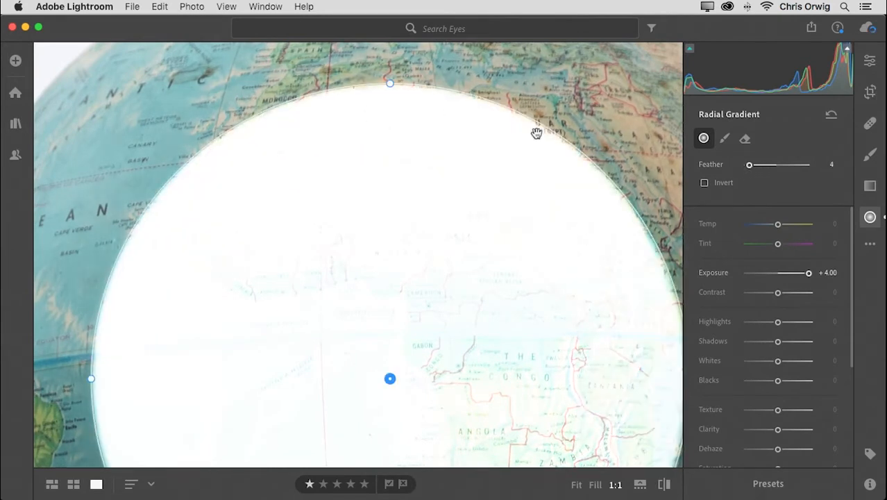
# - Erase the upper part of the radial gradient over northern Africa on the globe
pyautogui.click(745, 139)
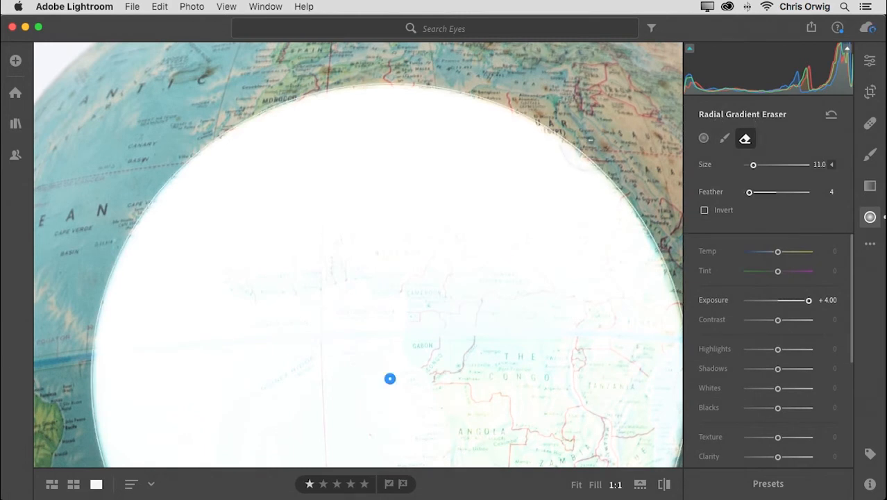
pyautogui.moveTo(571, 142)
pyautogui.mouseDown()
pyautogui.moveTo(239, 127)
pyautogui.moveTo(406, 89)
pyautogui.moveTo(499, 115)
pyautogui.moveTo(252, 145)
pyautogui.moveTo(65, 181)
pyautogui.moveTo(596, 173)
pyautogui.moveTo(444, 117)
pyautogui.moveTo(463, 102)
pyautogui.moveTo(326, 176)
pyautogui.moveTo(319, 142)
pyautogui.moveTo(257, 149)
pyautogui.moveTo(366, 152)
pyautogui.moveTo(532, 182)
pyautogui.moveTo(590, 167)
pyautogui.moveTo(548, 139)
pyautogui.moveTo(540, 111)
pyautogui.moveTo(333, 101)
pyautogui.moveTo(222, 145)
pyautogui.moveTo(212, 166)
pyautogui.moveTo(399, 119)
pyautogui.moveTo(562, 156)
pyautogui.moveTo(487, 136)
pyautogui.mouseUp()
pyautogui.moveTo(373, 125)
pyautogui.mouseDown()
pyautogui.moveTo(140, 175)
pyautogui.moveTo(463, 103)
pyautogui.mouseUp()
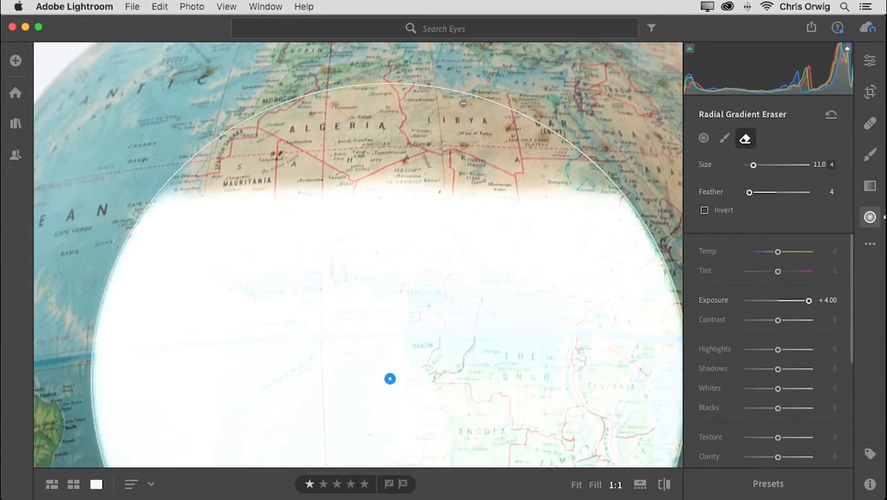
# - Delete the partly erased radial gradient from the globe
pyautogui.press('z')
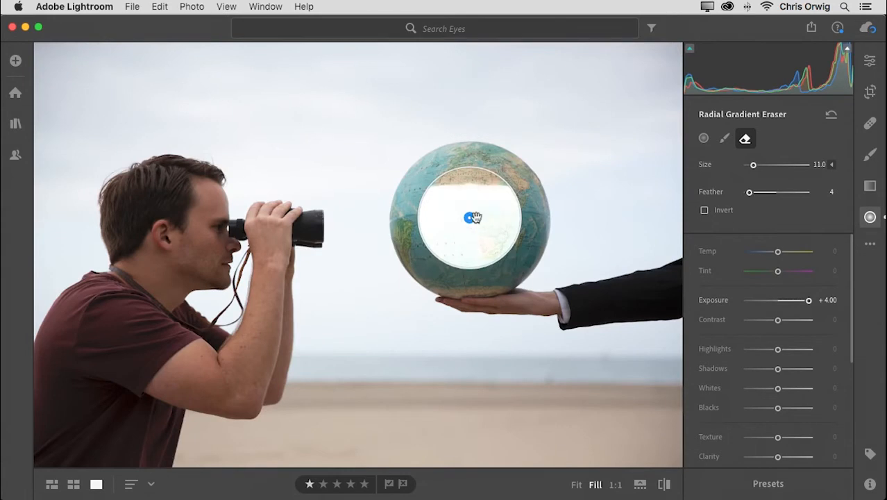
pyautogui.moveTo(471, 219)
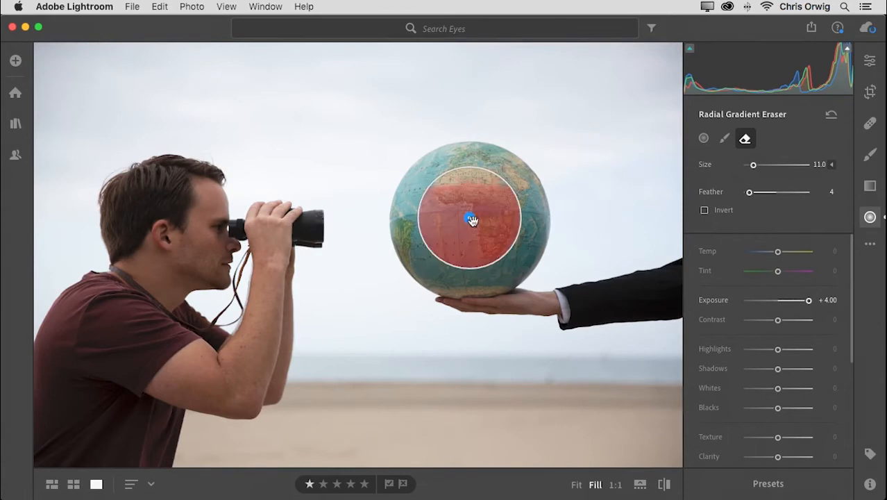
pyautogui.press('Delete')
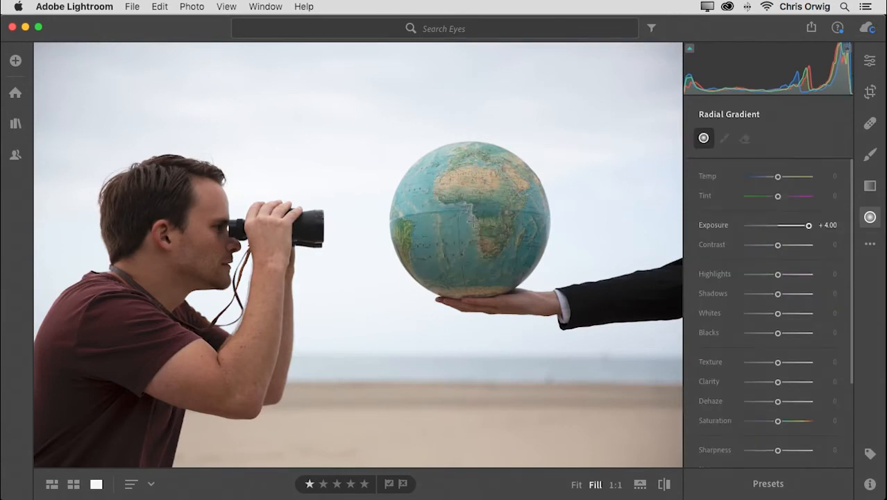
# - Set the radial gradient adjustments to exposure +1.32, contrast +41, shadows +24, clarity +42, saturation +41 and sharpness +41
pyautogui.doubleClick(807, 225)
pyautogui.moveTo(778, 226); pyautogui.dragTo(792, 248)
pyautogui.moveTo(778, 294); pyautogui.dragTo(785, 294)
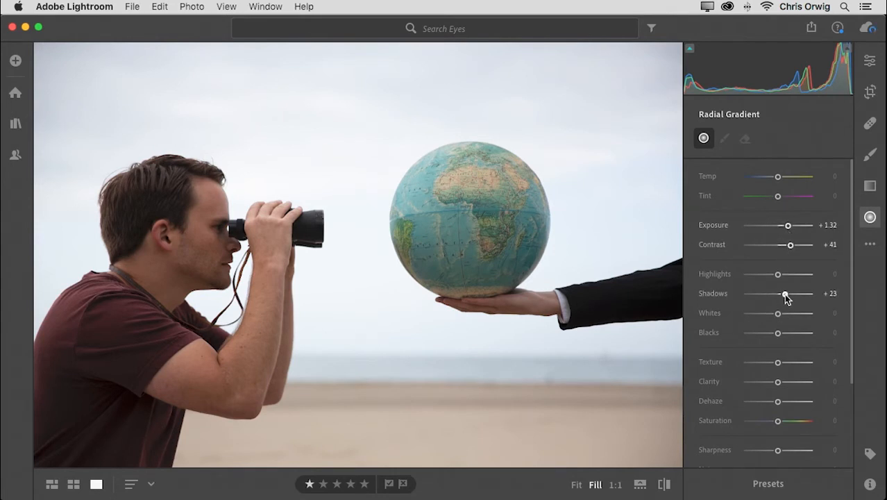
pyautogui.moveTo(779, 381); pyautogui.dragTo(790, 381)
pyautogui.moveTo(779, 422); pyautogui.dragTo(791, 452)
# - Draw a radial gradient from the globe's centre and adjust its size and position to match the globe's outline
pyautogui.moveTo(462, 210); pyautogui.dragTo(547, 283)
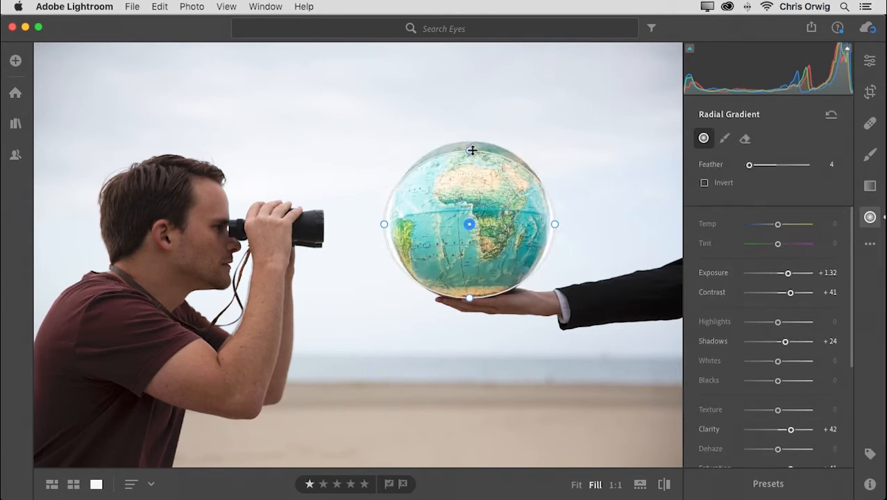
pyautogui.moveTo(468, 149); pyautogui.dragTo(473, 138)
pyautogui.moveTo(383, 223); pyautogui.dragTo(388, 224)
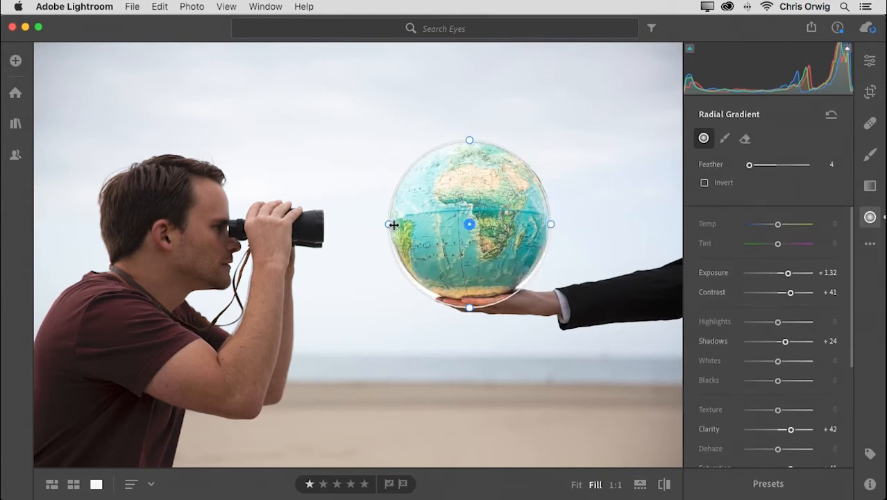
pyautogui.moveTo(470, 305); pyautogui.dragTo(470, 301)
pyautogui.moveTo(488, 255); pyautogui.dragTo(489, 251)
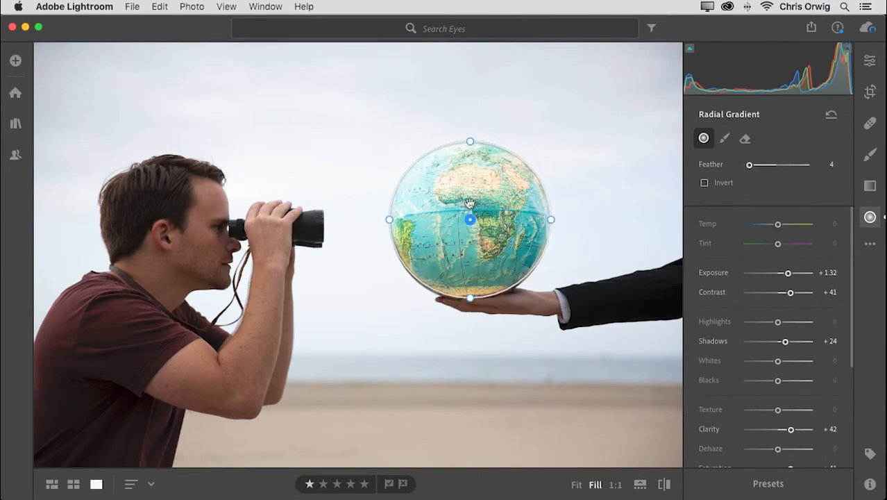
pyautogui.moveTo(468, 143); pyautogui.dragTo(469, 139)
# - Set the globe gradient's feather to 16 and show the original photo for comparison
pyautogui.moveTo(749, 164); pyautogui.dragTo(757, 164)
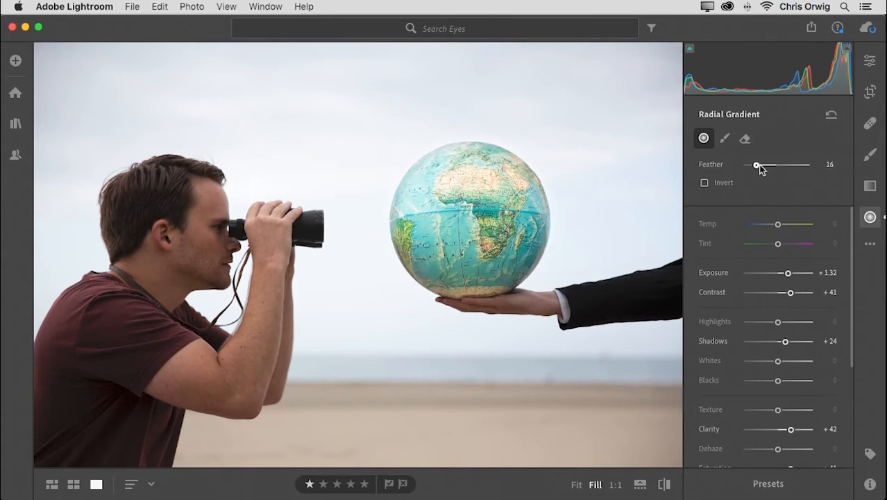
pyautogui.press('\\')
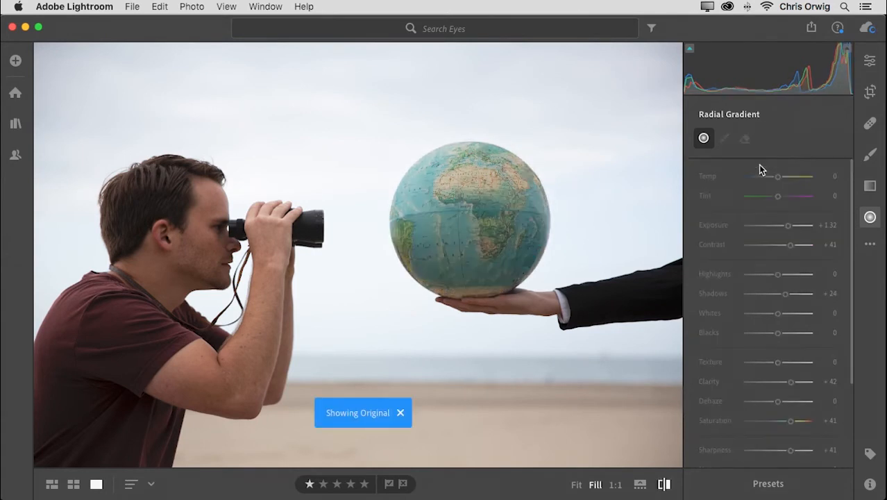
# - Return the globe photo to its edited view, then open the black-hat portrait at 1:1 on the eyes
pyautogui.press('\\')
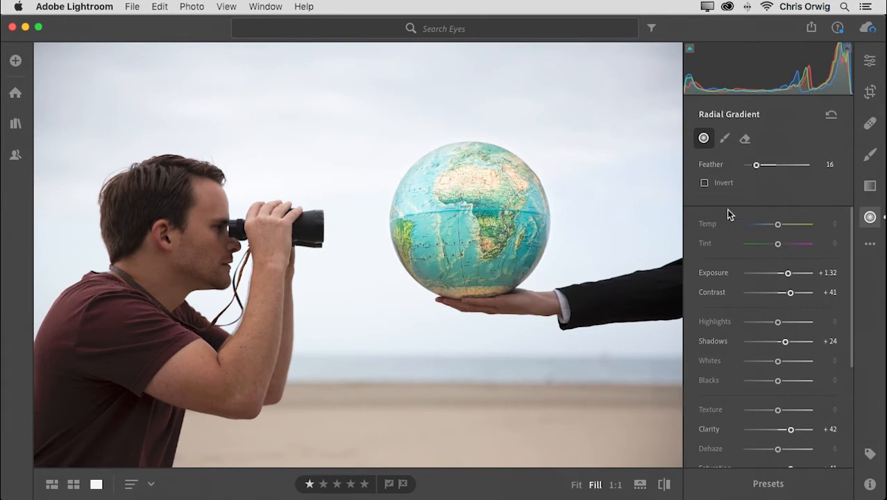
pyautogui.click(872, 218)
pyautogui.press('super+0')
pyautogui.press('Right')
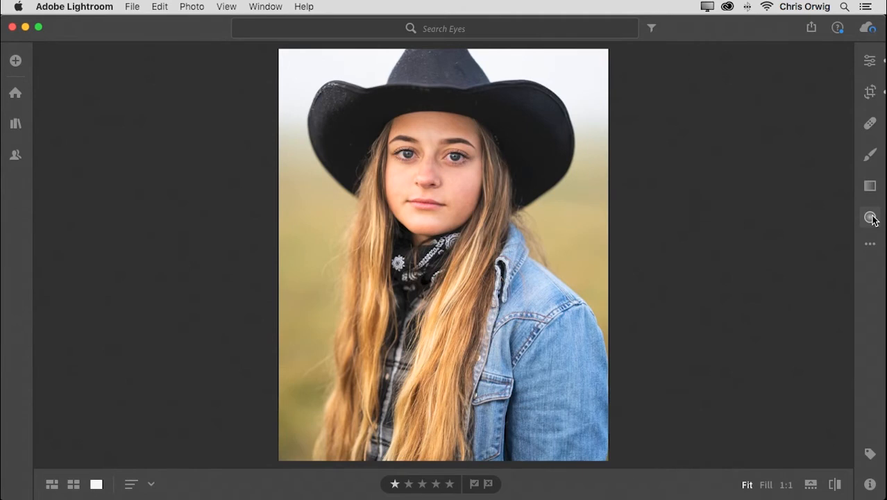
pyautogui.click(477, 154)
pyautogui.moveTo(430, 159); pyautogui.dragTo(594, 153)
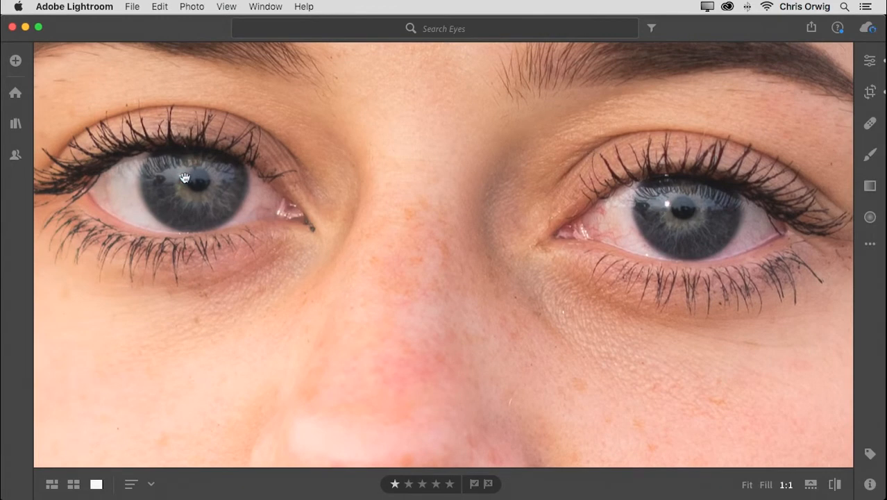
pyautogui.moveTo(659, 217); pyautogui.dragTo(617, 213)
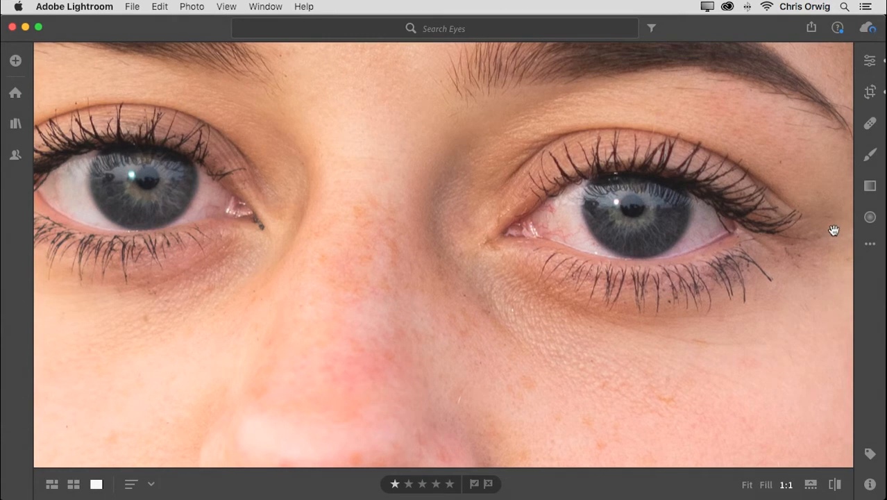
# - Set up a new radial gradient with exposure +1.32, contrast +45, clarity +42, saturation +26, sharpness +25 and noise +29
pyautogui.click(869, 219)
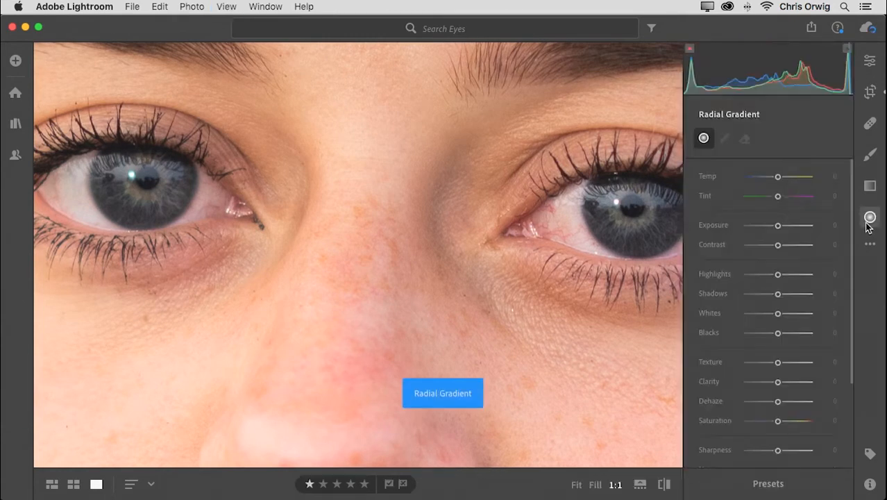
pyautogui.moveTo(778, 227); pyautogui.dragTo(788, 228)
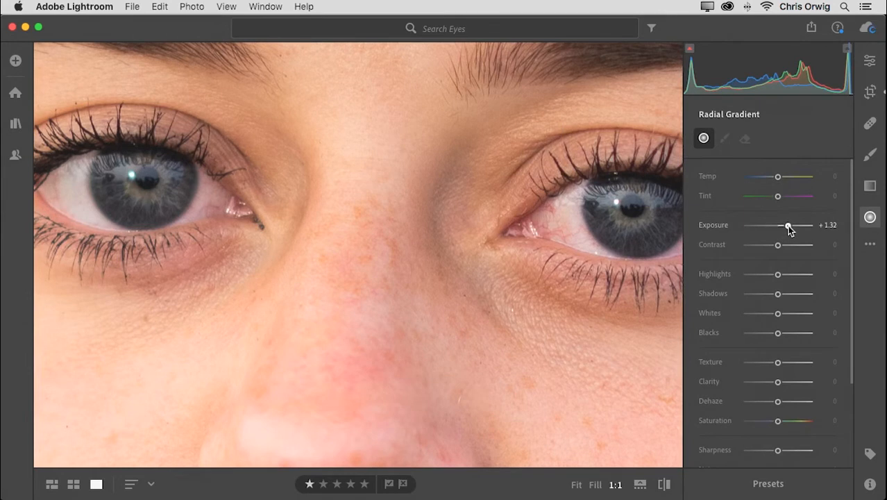
pyautogui.moveTo(769, 251); pyautogui.dragTo(794, 248)
pyautogui.moveTo(778, 381); pyautogui.dragTo(792, 383)
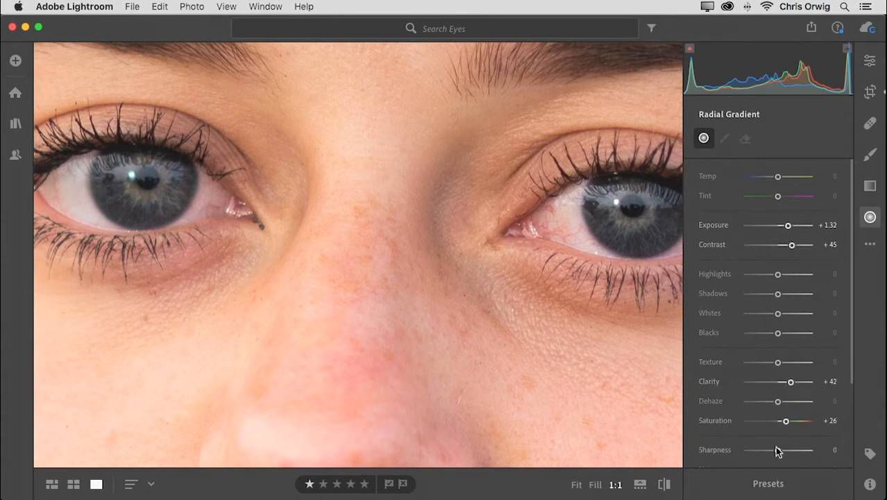
pyautogui.moveTo(778, 451); pyautogui.dragTo(787, 451)
pyautogui.scroll(-3, 782, 426)
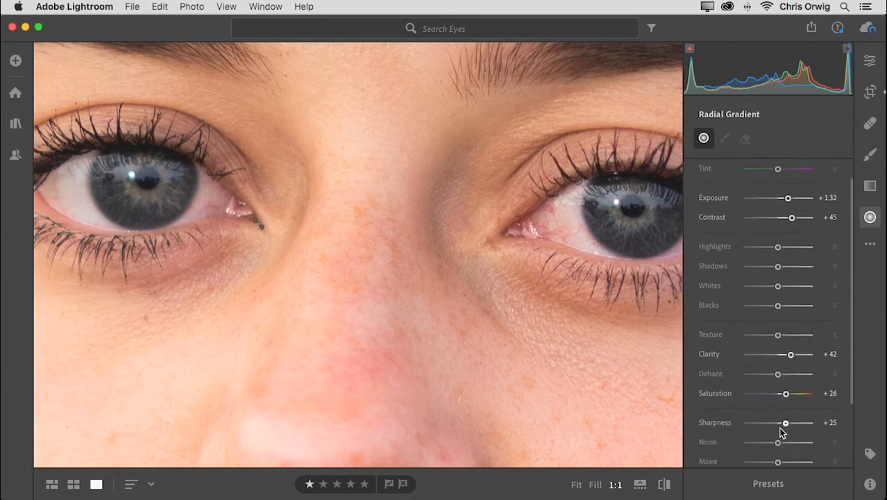
pyautogui.moveTo(779, 408)
pyautogui.mouseDown()
pyautogui.moveTo(768, 406)
pyautogui.moveTo(787, 408)
pyautogui.mouseUp()
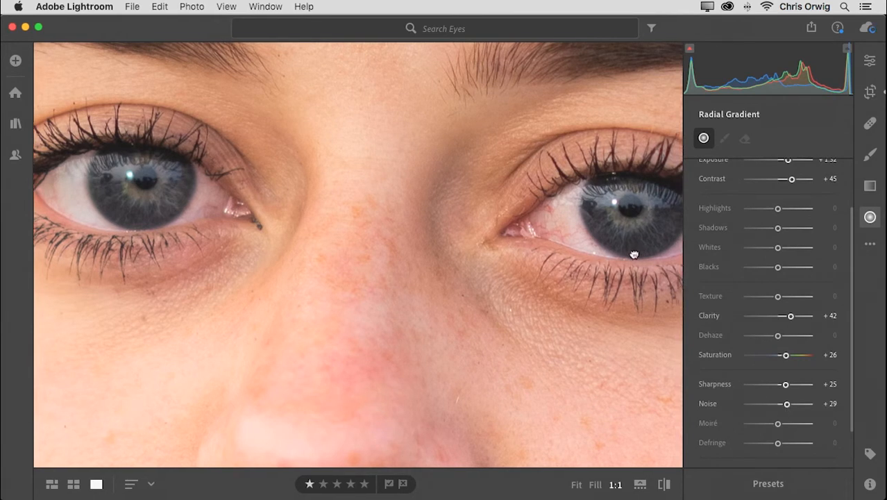
# - Draw a radial gradient over the iris of the eye on the photo's right side and set its feather to 35
pyautogui.moveTo(640, 253); pyautogui.dragTo(583, 251)
pyautogui.moveTo(575, 205)
pyautogui.mouseDown()
pyautogui.moveTo(630, 249)
pyautogui.moveTo(579, 213)
pyautogui.mouseUp()
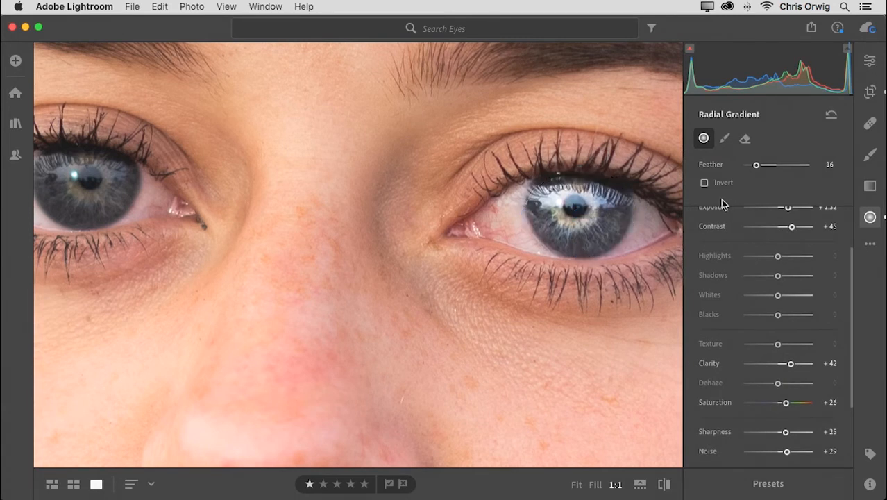
pyautogui.click(704, 183)
pyautogui.click(704, 183)
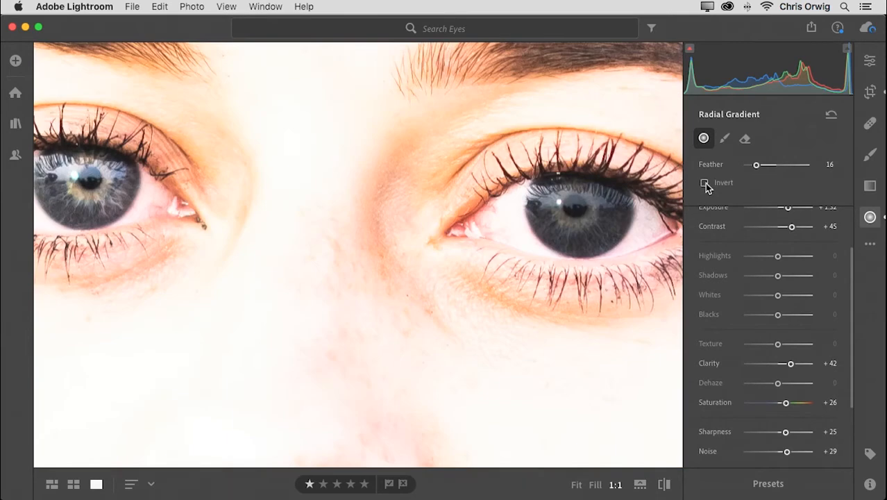
pyautogui.moveTo(766, 165); pyautogui.dragTo(770, 170)
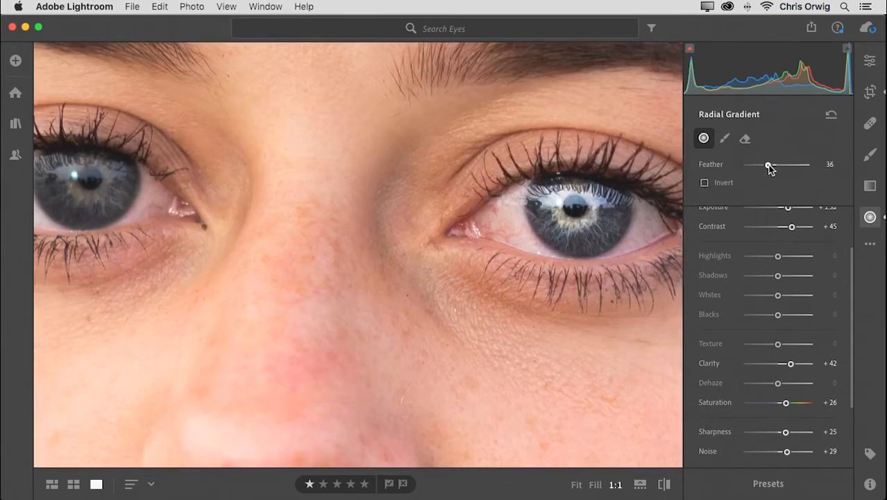
pyautogui.press('\\')
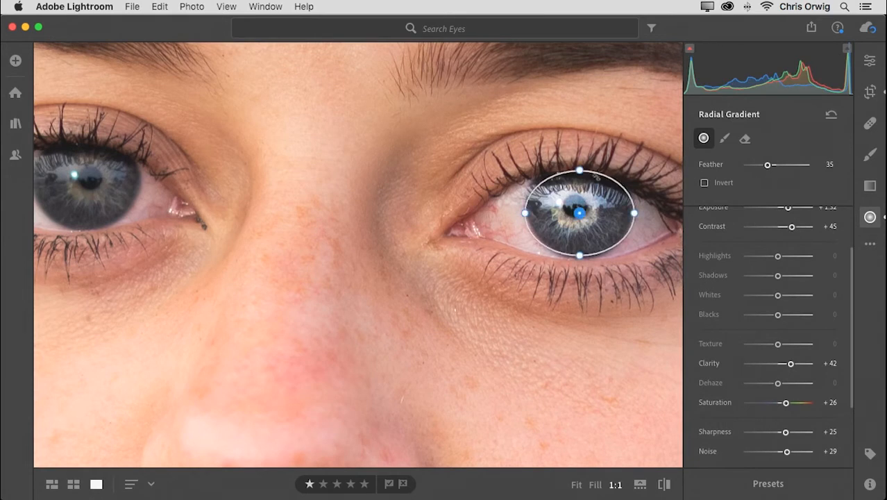
# - Stretch the gradient upward into a circle around the full iris and erase its effect from the upper eyelid and lashes
pyautogui.moveTo(583, 170); pyautogui.dragTo(588, 149)
pyautogui.moveTo(582, 206); pyautogui.dragTo(580, 191)
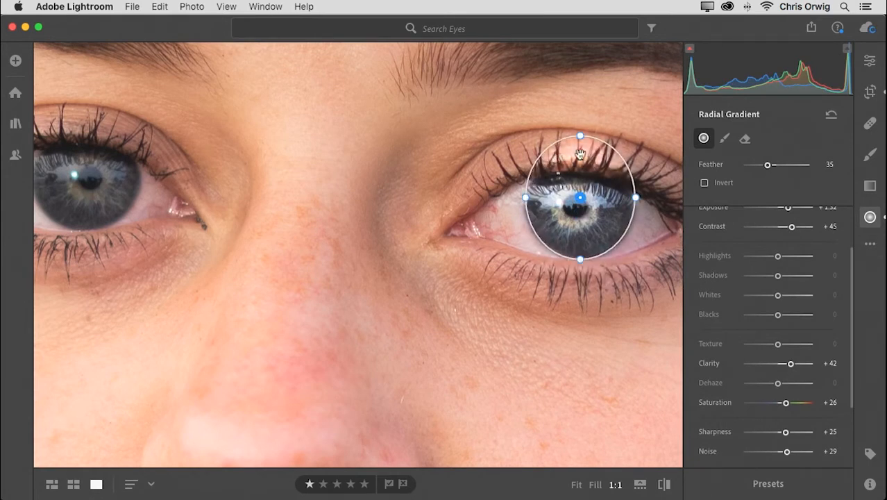
pyautogui.click(745, 138)
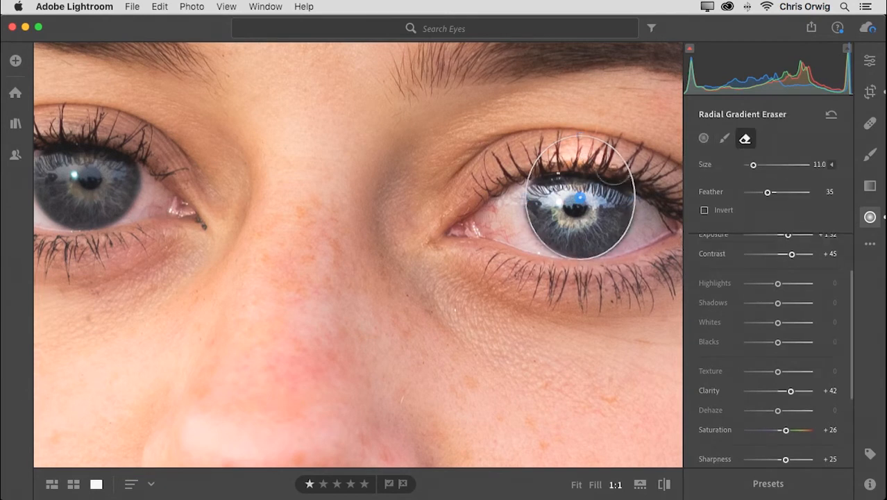
pyautogui.moveTo(610, 149)
pyautogui.mouseDown()
pyautogui.moveTo(553, 163)
pyautogui.moveTo(611, 167)
pyautogui.moveTo(571, 149)
pyautogui.moveTo(557, 171)
pyautogui.moveTo(549, 146)
pyautogui.moveTo(629, 169)
pyautogui.moveTo(595, 161)
pyautogui.mouseUp()
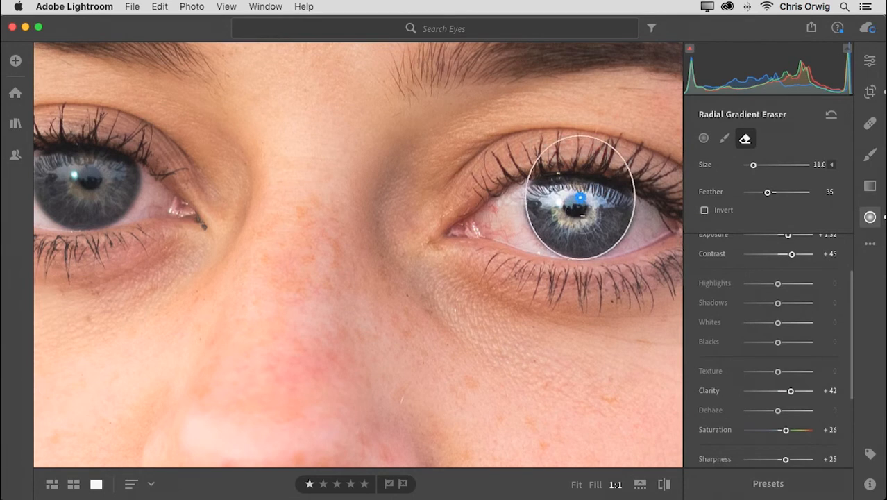
# - Duplicate the iris gradient and place the copy over the iris of the other eye
pyautogui.moveTo(462, 261); pyautogui.dragTo(511, 262)
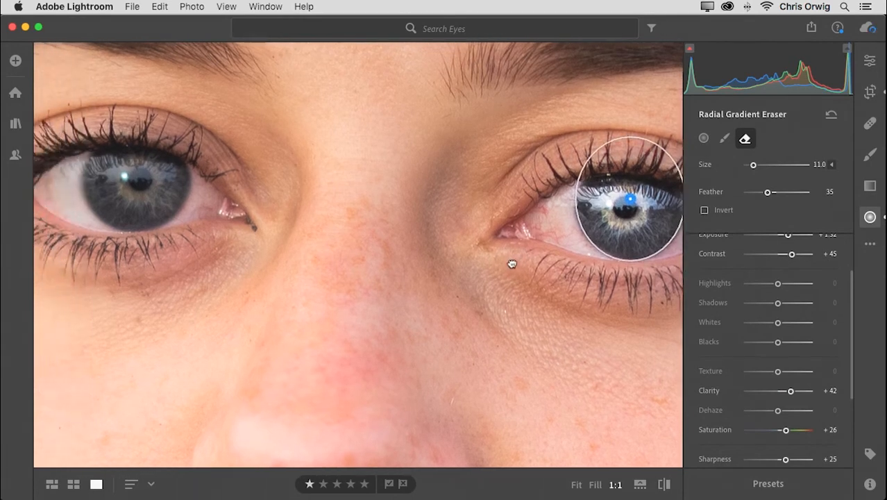
pyautogui.rightClick(628, 201)
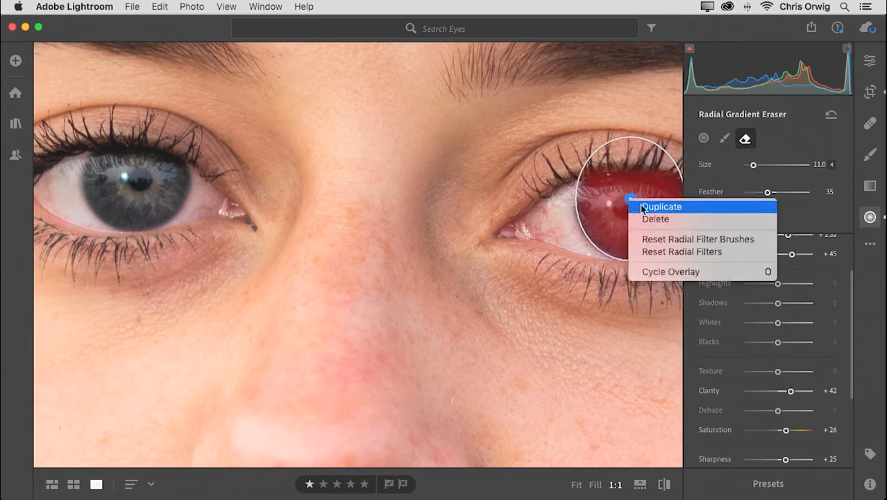
pyautogui.click(656, 207)
pyautogui.moveTo(630, 200); pyautogui.dragTo(136, 170)
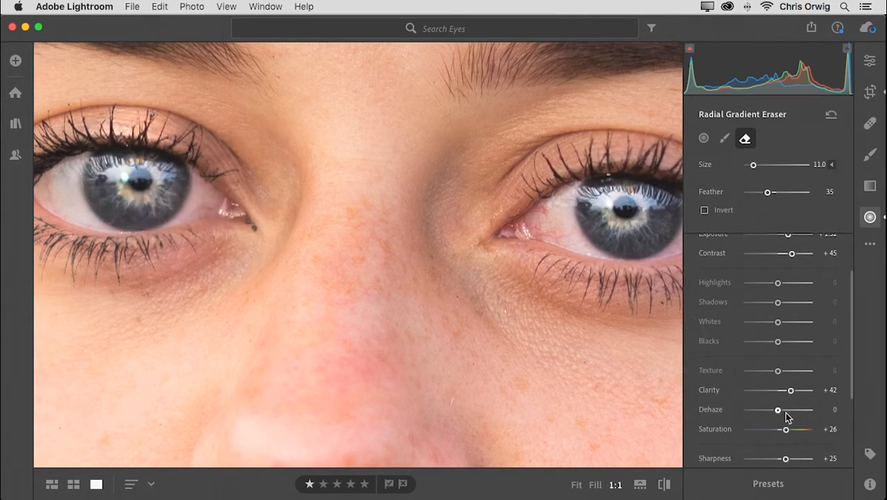
# - Set the duplicated gradient's sharpness to +42 and noise to +57, and erase a small spot at the iris's edge
pyautogui.scroll(-2, 791, 420)
pyautogui.moveTo(793, 426); pyautogui.dragTo(796, 451)
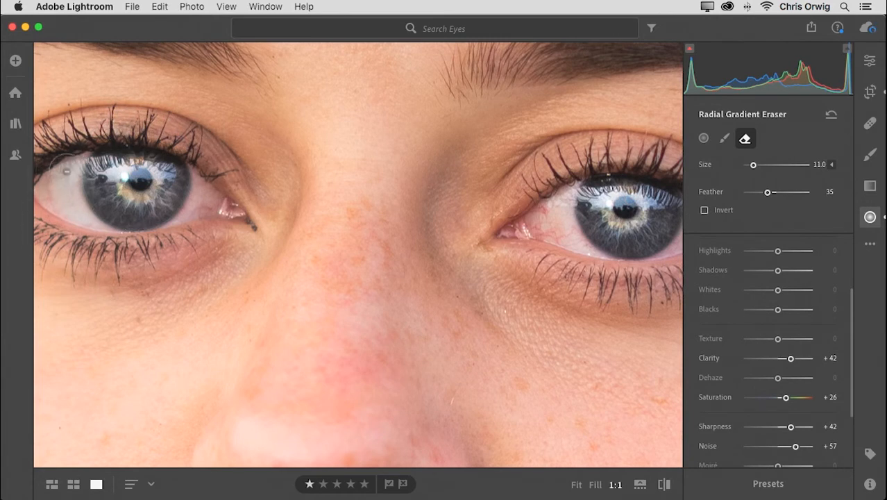
pyautogui.moveTo(101, 208); pyautogui.dragTo(104, 210)
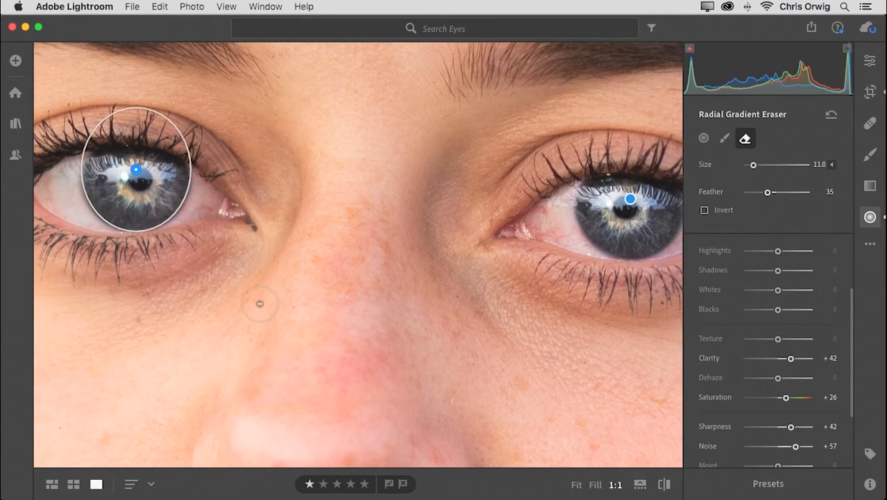
# - View the face at Fill size and set the duplicated gradient's exposure to +0.96 and clarity to +35
pyautogui.press('z')
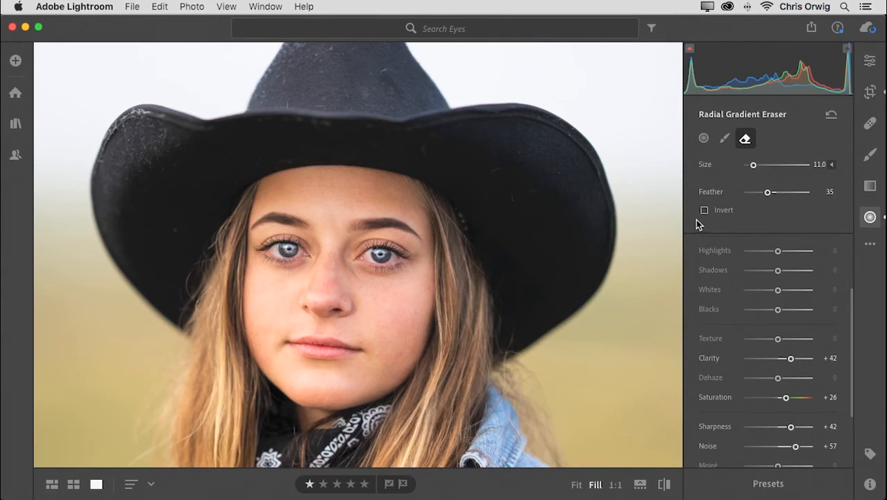
pyautogui.scroll(1, 853, 293)
pyautogui.moveTo(852, 292); pyautogui.dragTo(851, 244)
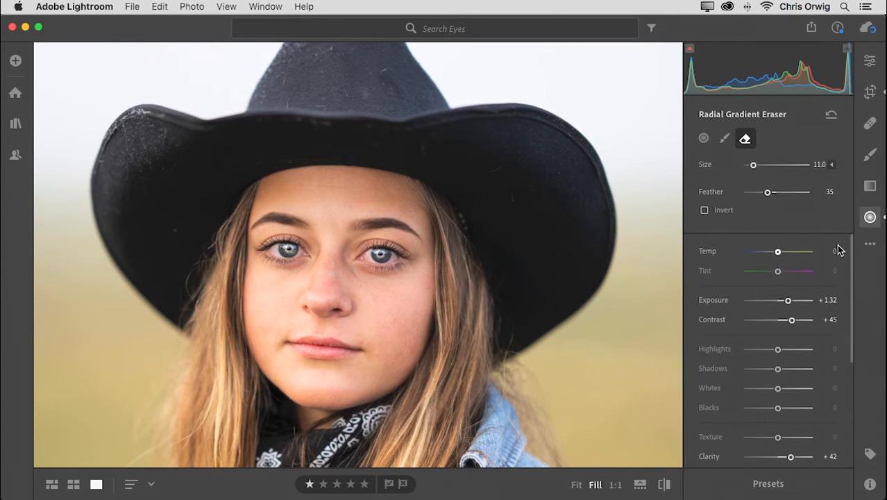
pyautogui.moveTo(565, 288); pyautogui.dragTo(568, 254)
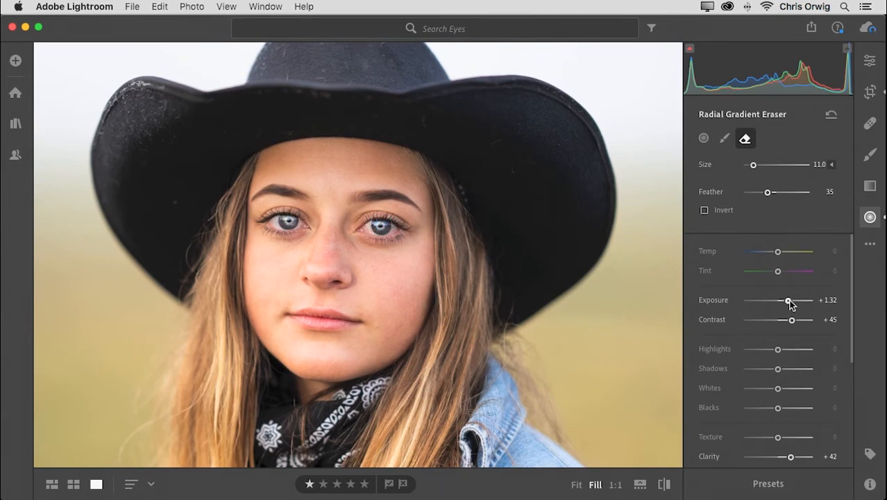
pyautogui.moveTo(787, 301)
pyautogui.mouseDown()
pyautogui.moveTo(791, 323)
pyautogui.moveTo(782, 302)
pyautogui.mouseUp()
pyautogui.moveTo(791, 457); pyautogui.dragTo(789, 457)
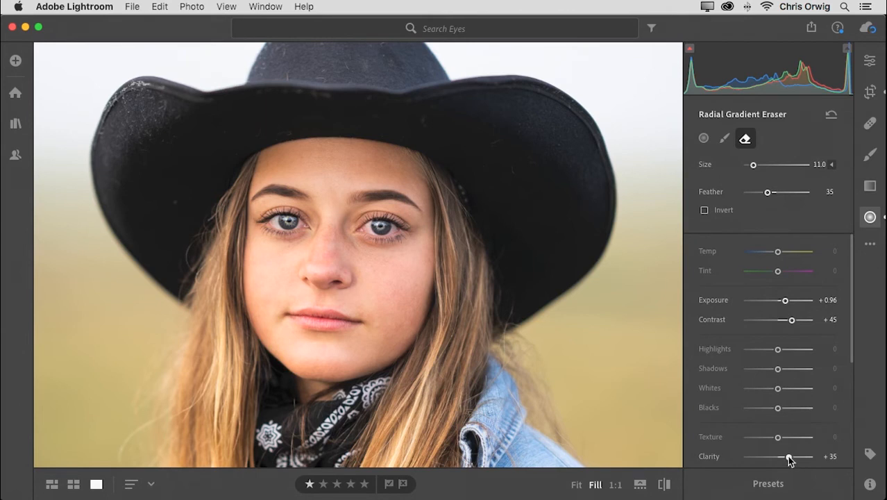
# - Select the original gradient on the photo's right-hand eye and reduce its exposure, contrast to +38 and clarity to +16
pyautogui.click(381, 225)
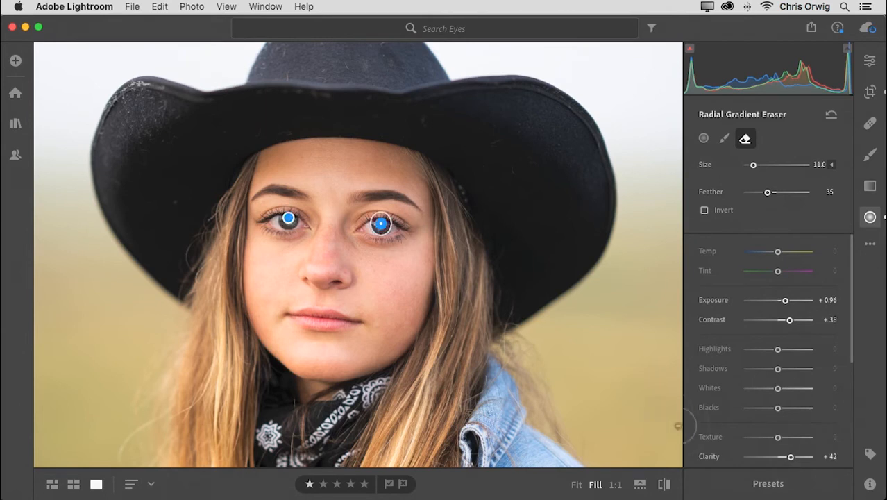
pyautogui.moveTo(790, 457); pyautogui.dragTo(784, 459)
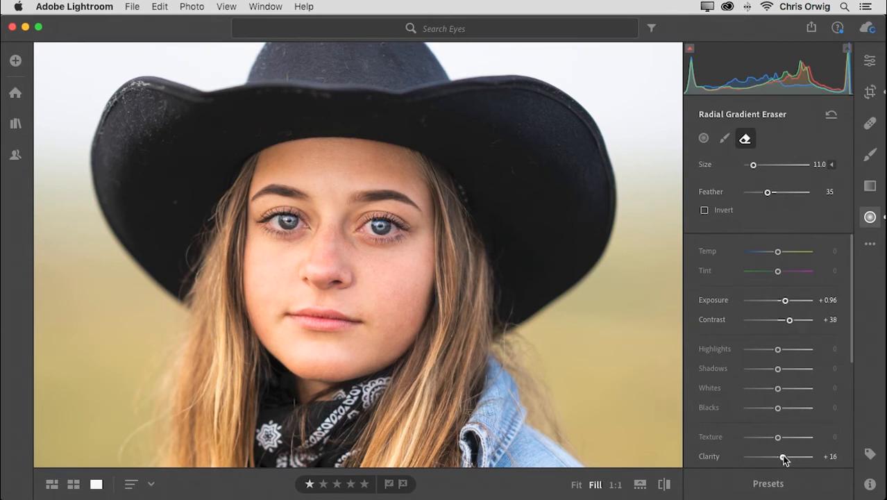
pyautogui.moveTo(788, 318); pyautogui.dragTo(782, 300)
# - Set the exposure of the gradient on the photo's left-hand eye to +0.72 and view the whole portrait
pyautogui.click(289, 219)
pyautogui.moveTo(784, 303); pyautogui.dragTo(783, 301)
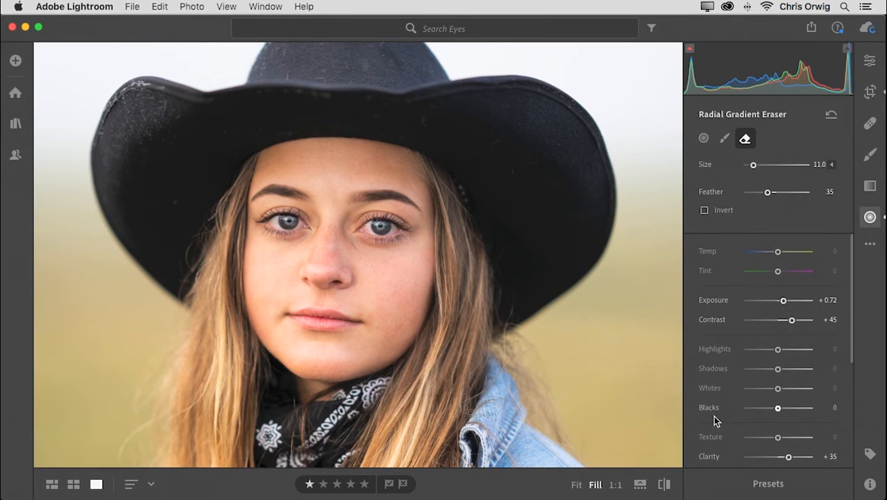
pyautogui.press('super+minus')
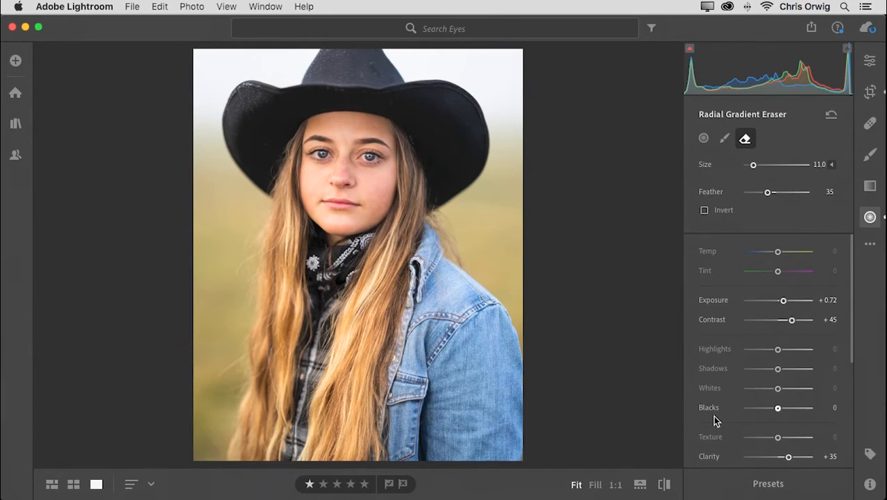
# - Leave the radial gradient and open the next portrait, the woman in the light blue shirt, at 1:1 on the eyes
pyautogui.click(872, 217)
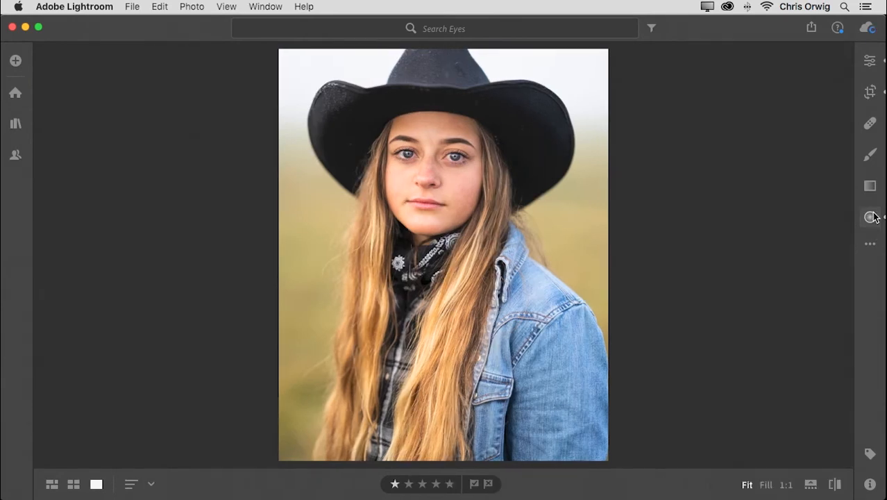
pyautogui.press('Right')
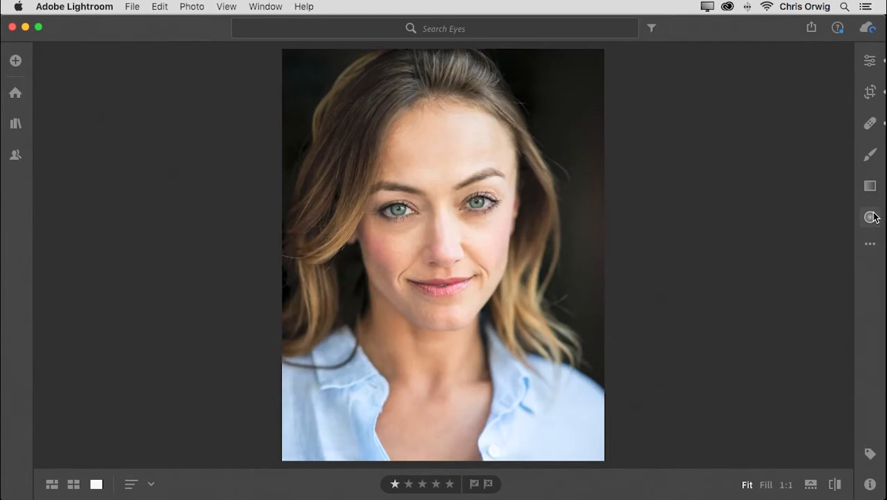
pyautogui.click(490, 201)
pyautogui.moveTo(515, 201); pyautogui.dragTo(706, 146)
# - Set up a new radial gradient with exposure +0.76, contrast +32, clarity +18 and saturation +16
pyautogui.click(870, 218)
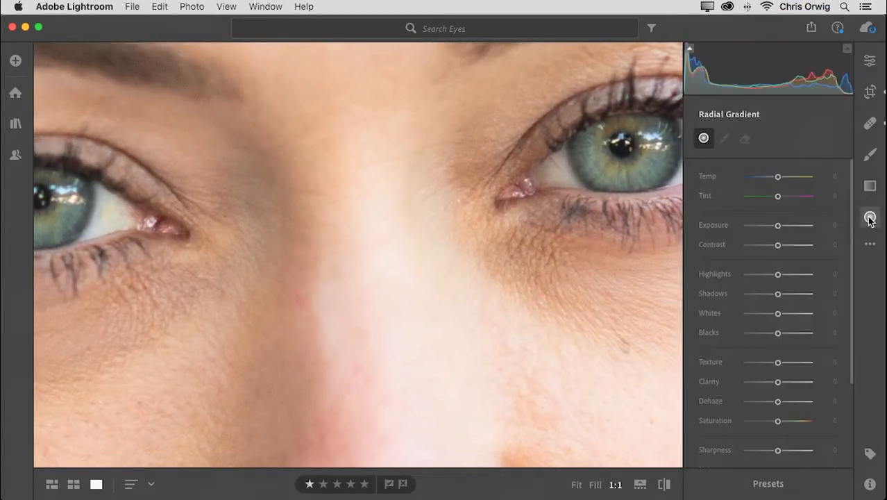
pyautogui.moveTo(778, 227); pyautogui.dragTo(782, 226)
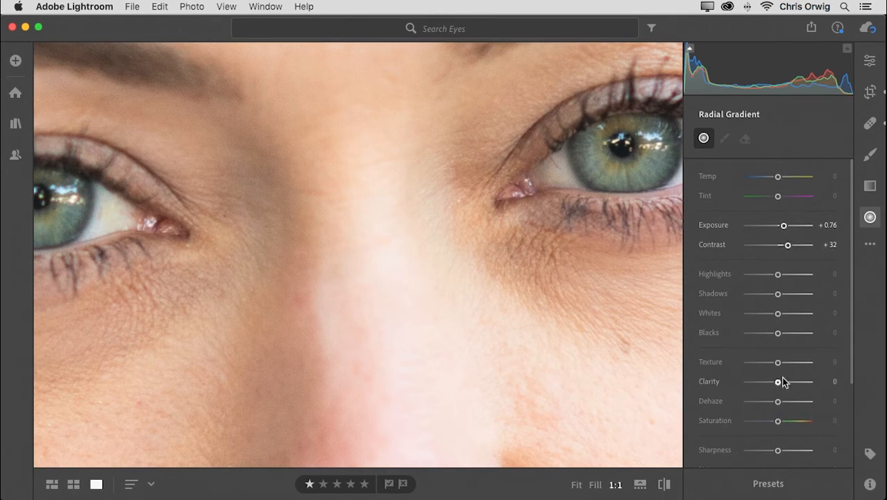
pyautogui.moveTo(783, 381); pyautogui.dragTo(788, 382)
pyautogui.moveTo(780, 422); pyautogui.dragTo(785, 421)
# - Draw a radial gradient over the iris of the green eye on the photo's right side and set its feather to 56
pyautogui.moveTo(614, 145); pyautogui.dragTo(672, 185)
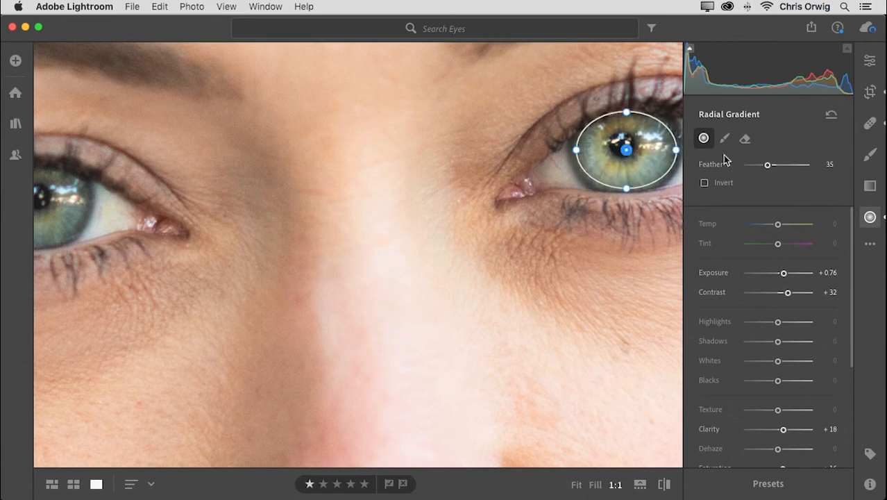
pyautogui.moveTo(776, 165); pyautogui.dragTo(781, 167)
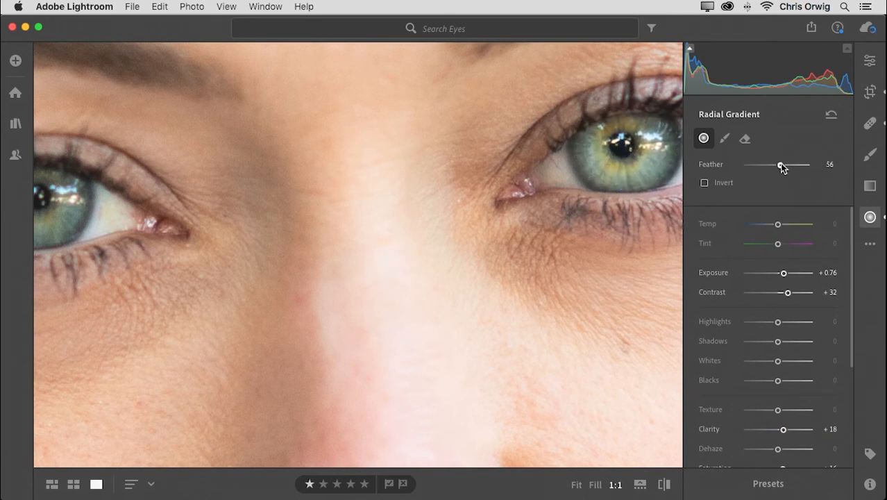
# - Duplicate the gradient on the photo's right-hand iris, place the copy over the other iris, and view the whole portrait without the tool
pyautogui.moveTo(623, 143)
pyautogui.mouseDown()
pyautogui.moveTo(518, 162)
pyautogui.moveTo(627, 151)
pyautogui.moveTo(531, 209)
pyautogui.moveTo(620, 142)
pyautogui.moveTo(626, 147)
pyautogui.mouseUp()
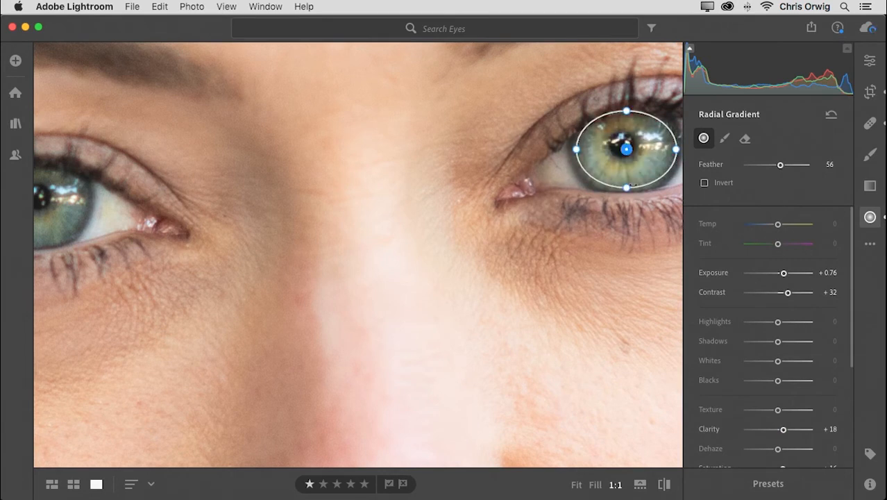
pyautogui.rightClick(627, 149)
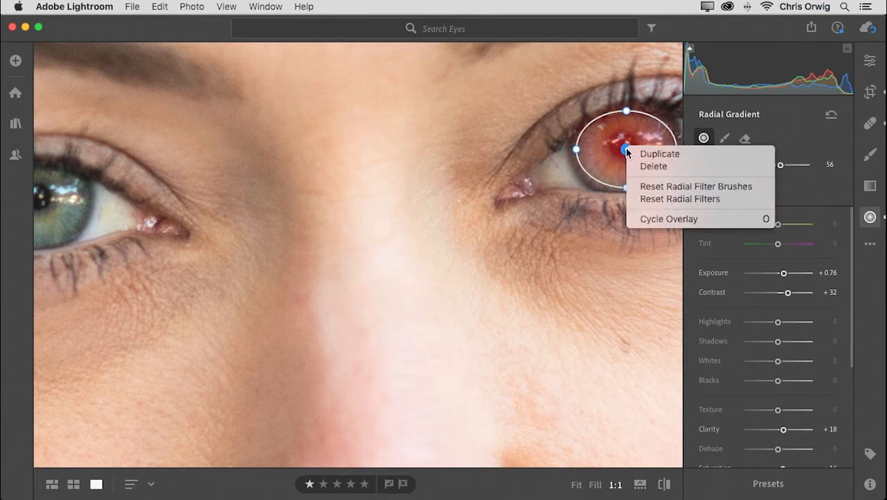
pyautogui.click(656, 154)
pyautogui.moveTo(626, 148); pyautogui.dragTo(84, 216)
pyautogui.hscroll(-5, 194, 257)
pyautogui.moveTo(202, 205); pyautogui.dragTo(163, 199)
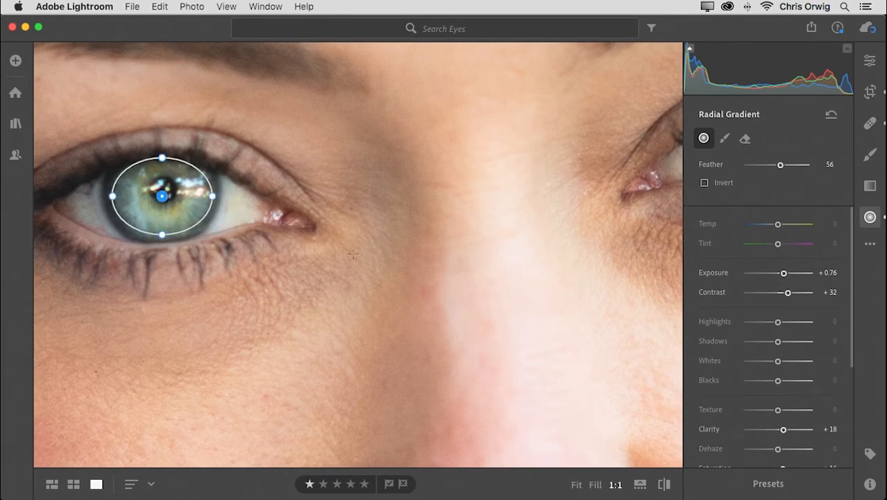
pyautogui.press('z')
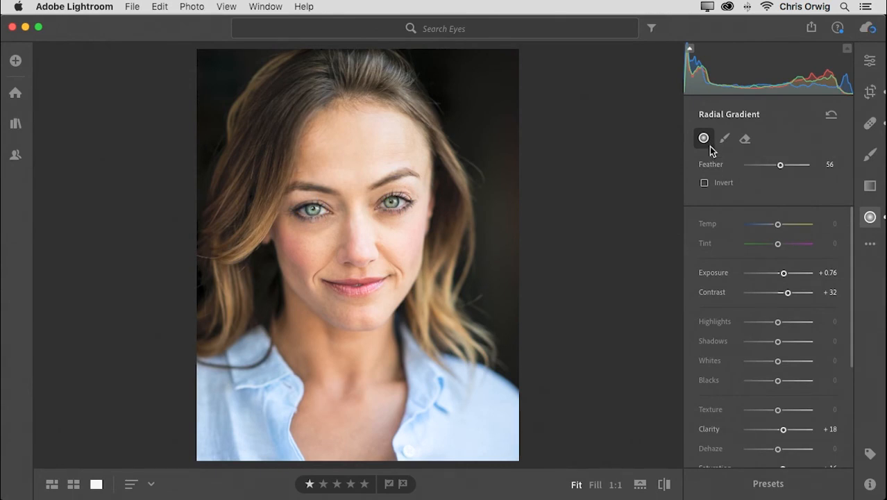
pyautogui.click(869, 218)
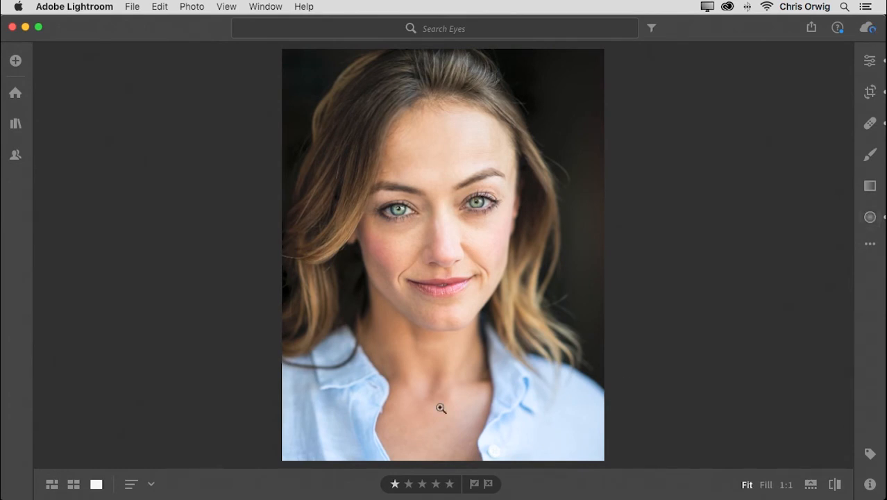
# - Draw a wide radial gradient over the chest and shirt with exposure −1.00, contrast −16 and highlights −63, extending it upward to the chin
pyautogui.click(871, 219)
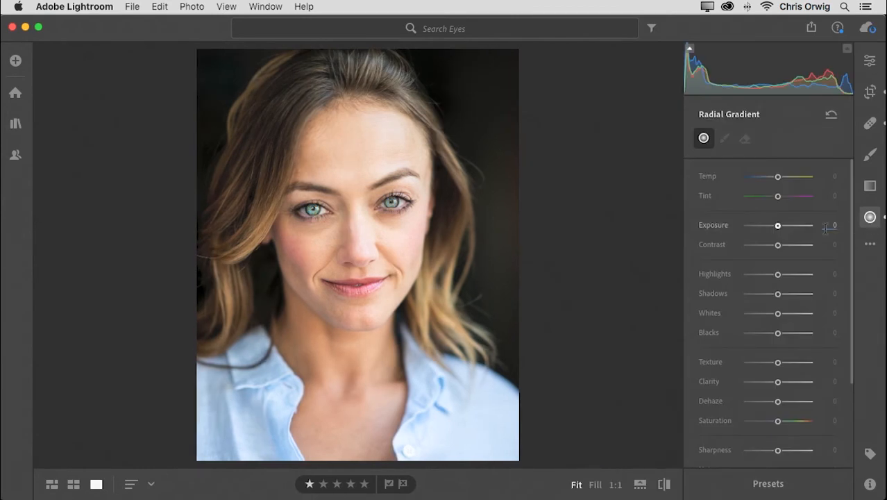
pyautogui.moveTo(777, 274); pyautogui.dragTo(758, 275)
pyautogui.moveTo(778, 227); pyautogui.dragTo(773, 245)
pyautogui.moveTo(375, 419); pyautogui.dragTo(660, 499)
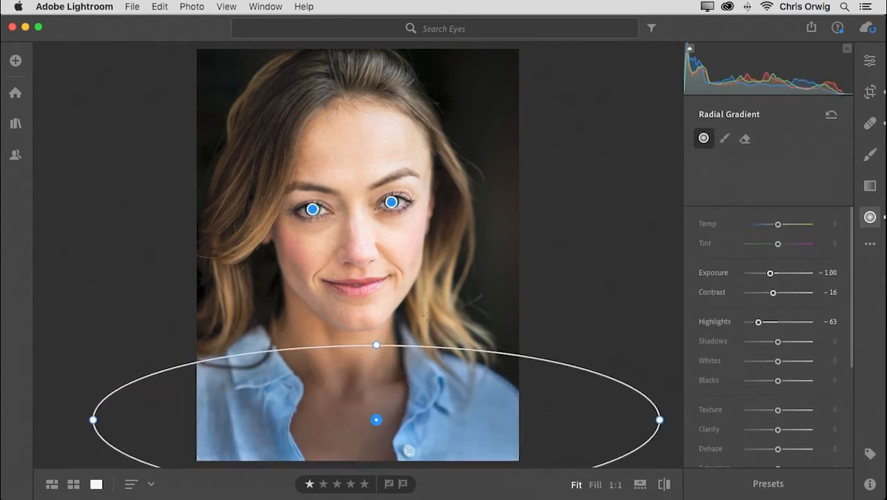
pyautogui.moveTo(377, 346); pyautogui.dragTo(376, 308)
pyautogui.moveTo(405, 419); pyautogui.dragTo(423, 427)
# - Soften the shirt gradient with feather 82, highlights −27, exposure −0.40 and temp +21, and leave the tool
pyautogui.moveTo(780, 166); pyautogui.dragTo(795, 165)
pyautogui.moveTo(759, 322); pyautogui.dragTo(770, 322)
pyautogui.moveTo(771, 273); pyautogui.dragTo(776, 276)
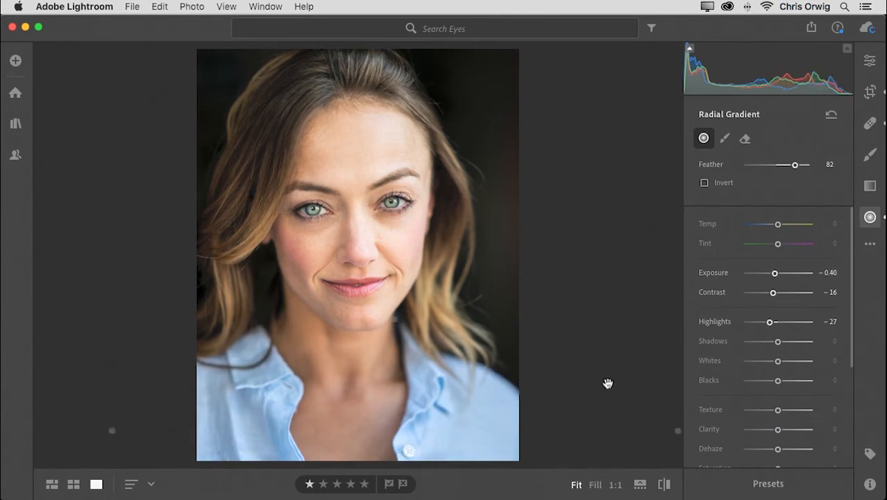
pyautogui.moveTo(396, 426); pyautogui.dragTo(373, 432)
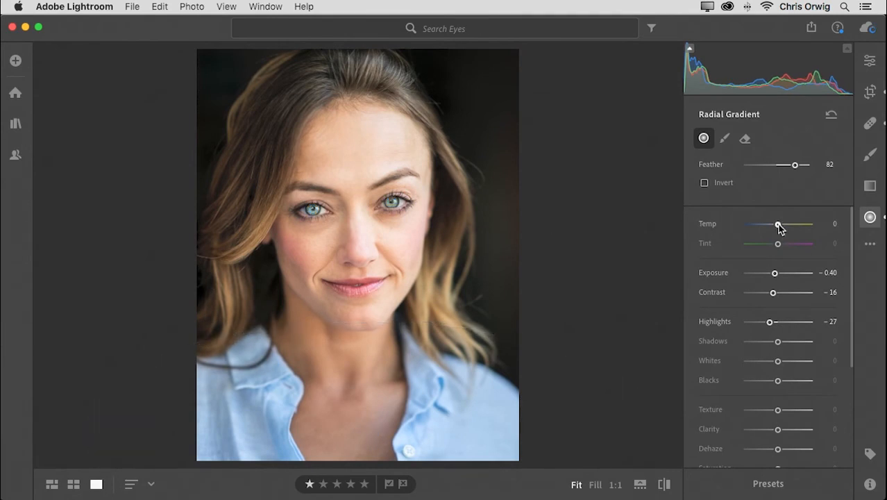
pyautogui.moveTo(779, 226); pyautogui.dragTo(786, 228)
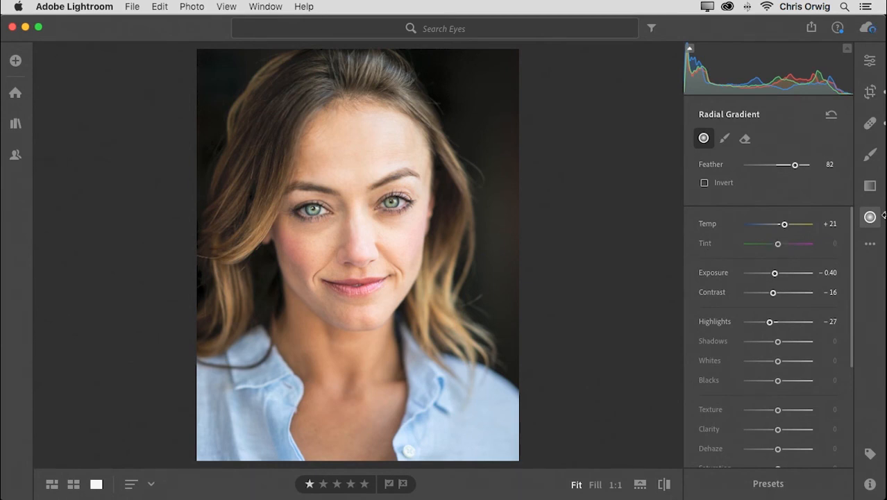
pyautogui.click(870, 217)
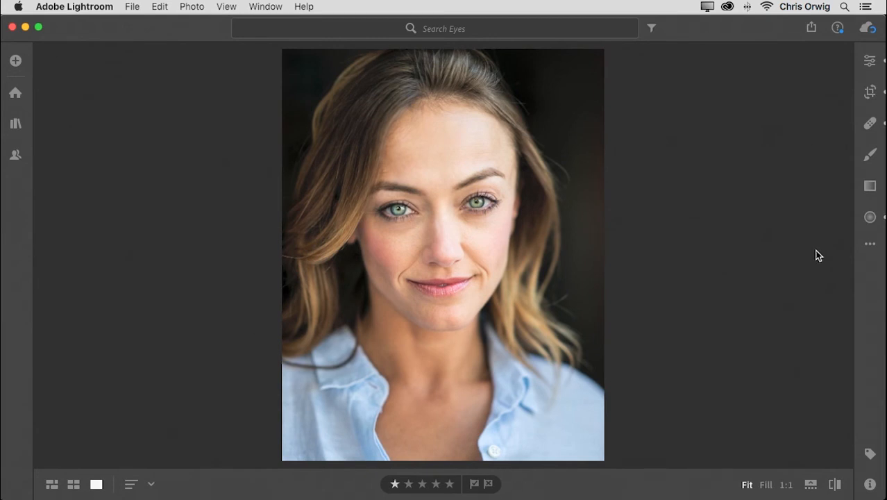
# - Open the next portrait, the woman in the black hat, at 1:1 and draw a +0.92 exposure radial gradient over the photo's left-hand iris
pyautogui.press('Right')
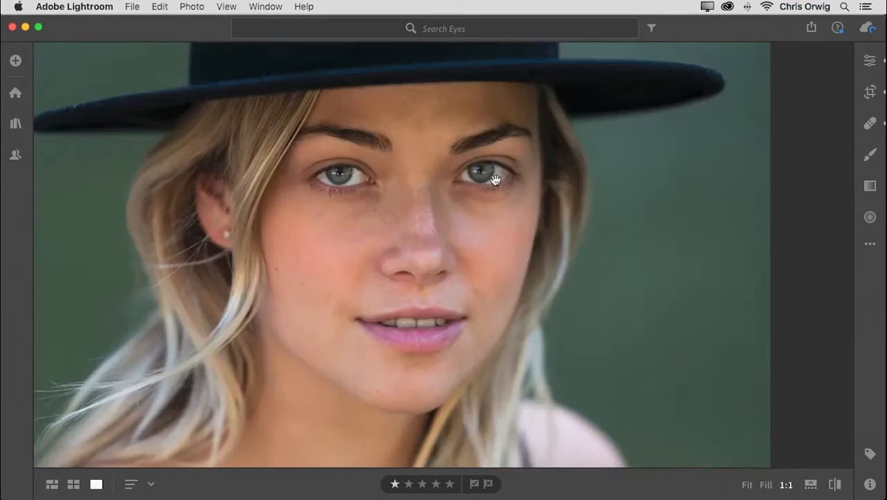
pyautogui.click(484, 171)
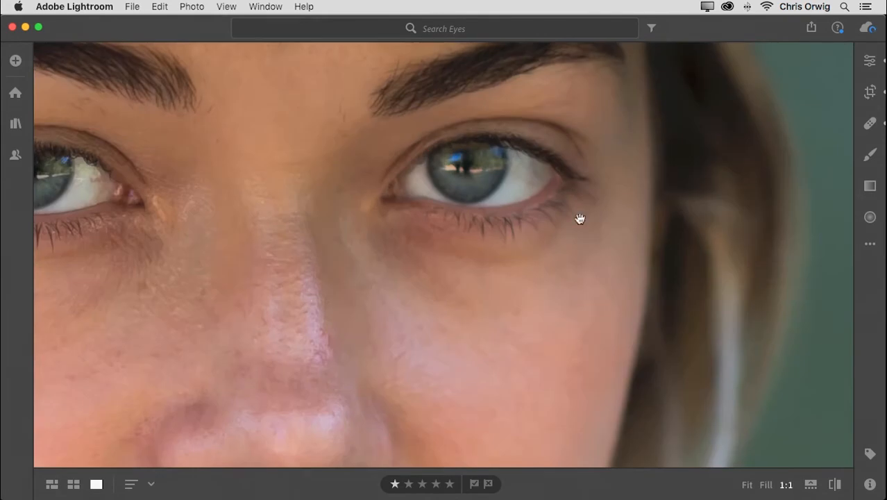
pyautogui.click(870, 217)
pyautogui.moveTo(355, 262); pyautogui.dragTo(443, 257)
pyautogui.moveTo(777, 225); pyautogui.dragTo(786, 225)
pyautogui.moveTo(122, 172); pyautogui.dragTo(160, 201)
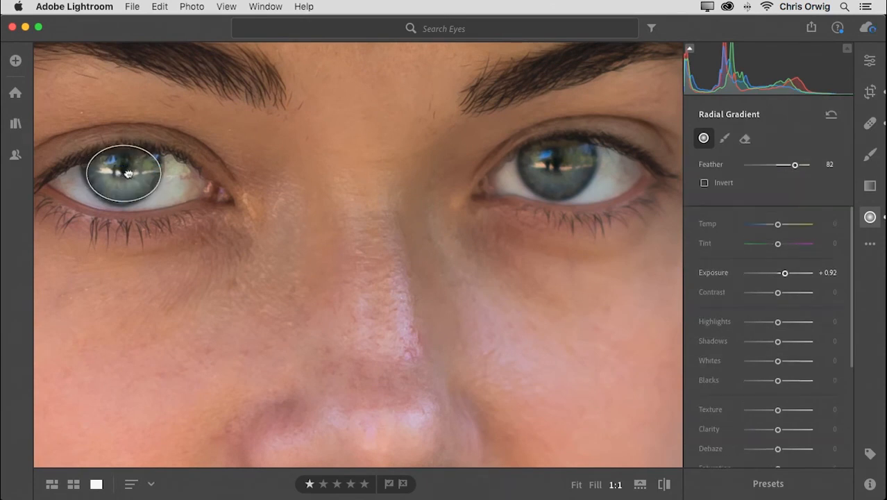
# - Set the iris gradient to exposure +1.20, contrast +40, clarity +22 and saturation +19
pyautogui.moveTo(784, 272); pyautogui.dragTo(790, 292)
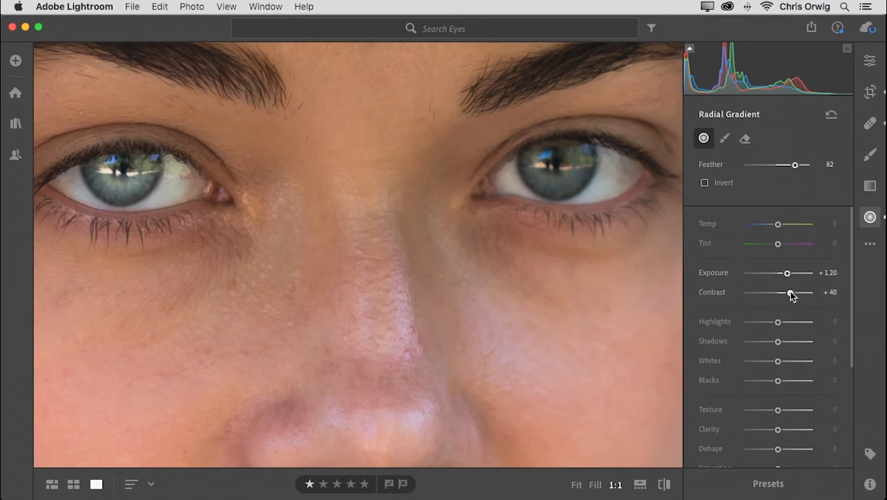
pyautogui.moveTo(785, 429); pyautogui.dragTo(787, 413)
pyautogui.scroll(-2, 786, 431)
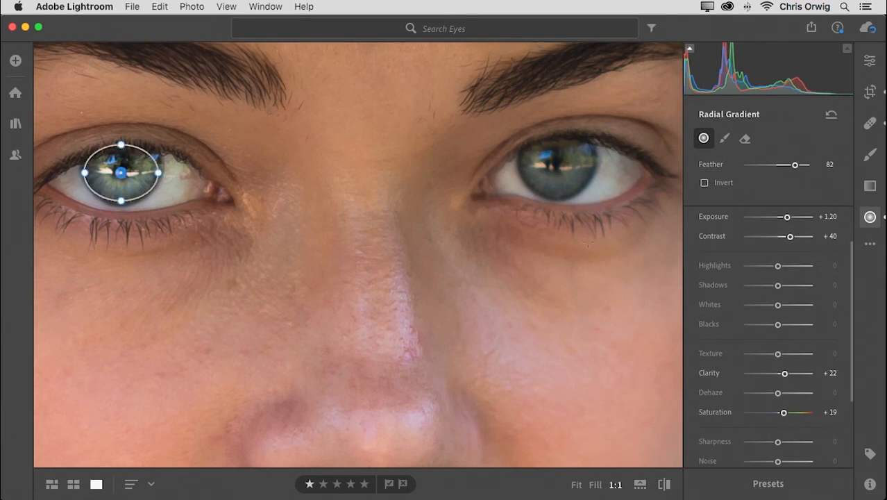
# - Draw a matching radial gradient over the photo's right-hand iris, set its exposure to +1.04, and view the whole portrait
pyautogui.moveTo(555, 161)
pyautogui.mouseDown()
pyautogui.moveTo(584, 188)
pyautogui.moveTo(559, 167)
pyautogui.mouseUp()
pyautogui.moveTo(787, 217); pyautogui.dragTo(786, 218)
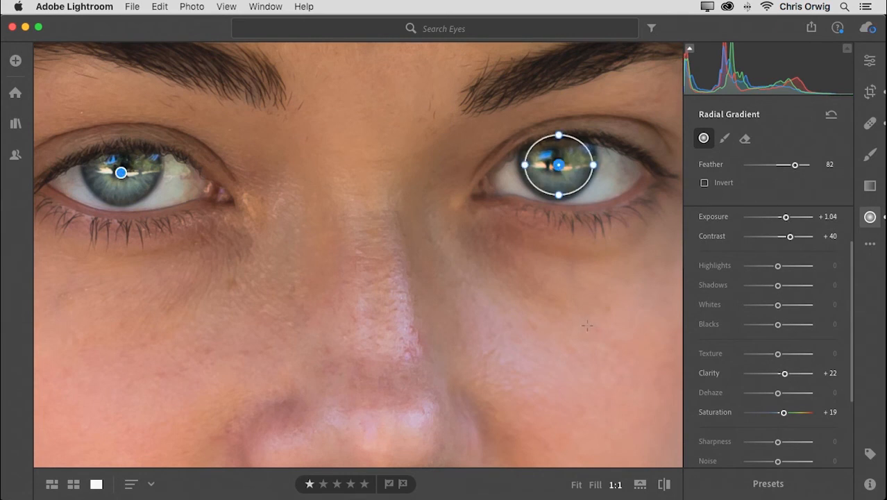
pyautogui.press('super+0')
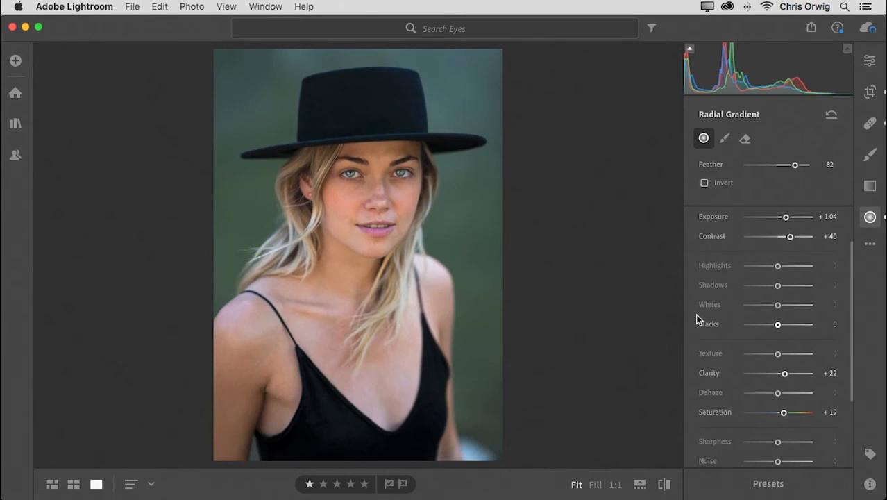
pyautogui.click(870, 217)
# - Draw a large radial gradient around the face and hat with temp +18, exposure +0.56 and feather 60
pyautogui.click(871, 218)
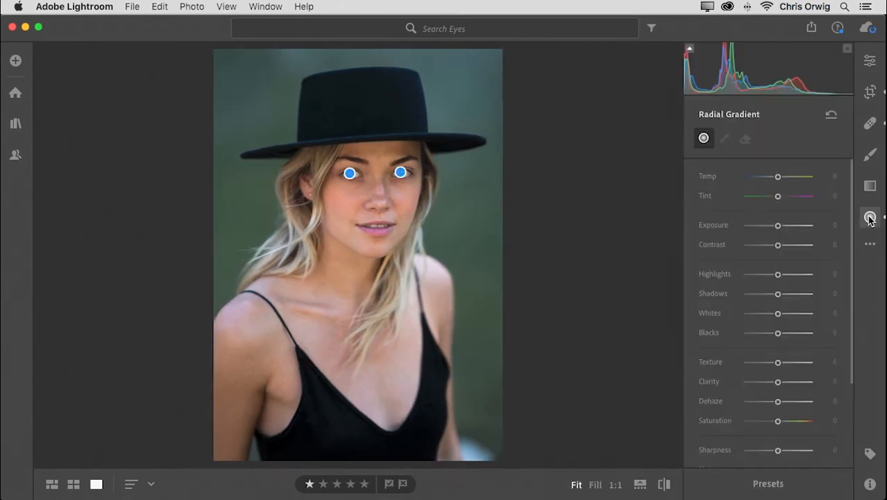
pyautogui.moveTo(777, 178); pyautogui.dragTo(785, 179)
pyautogui.moveTo(777, 226); pyautogui.dragTo(784, 225)
pyautogui.moveTo(363, 203); pyautogui.dragTo(520, 340)
pyautogui.moveTo(412, 244)
pyautogui.mouseDown()
pyautogui.moveTo(411, 287)
pyautogui.moveTo(416, 242)
pyautogui.mouseUp()
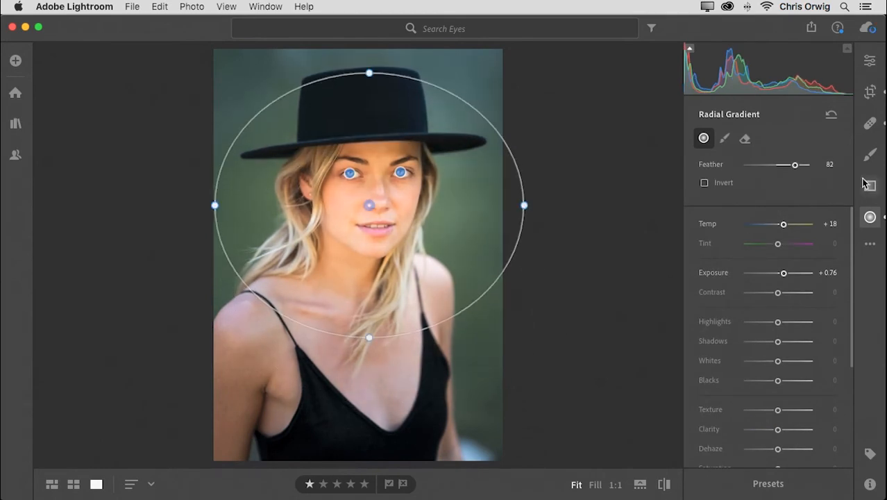
pyautogui.moveTo(794, 164); pyautogui.dragTo(781, 164)
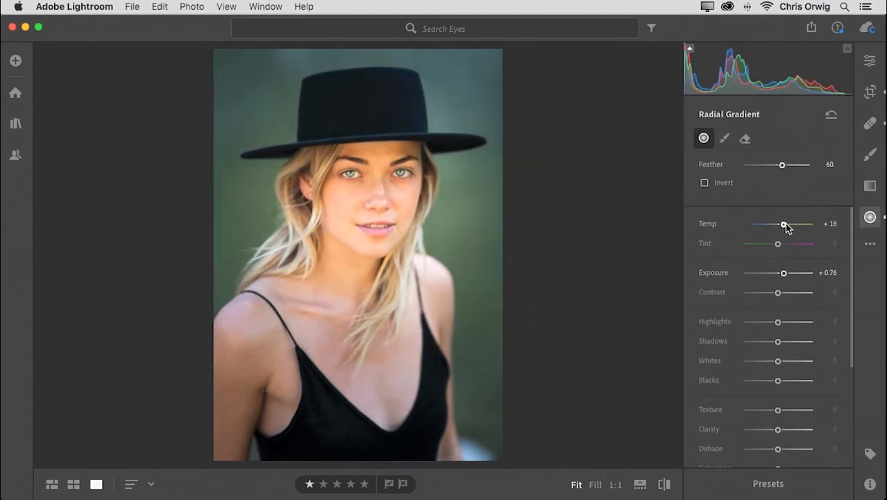
pyautogui.moveTo(785, 275); pyautogui.dragTo(785, 278)
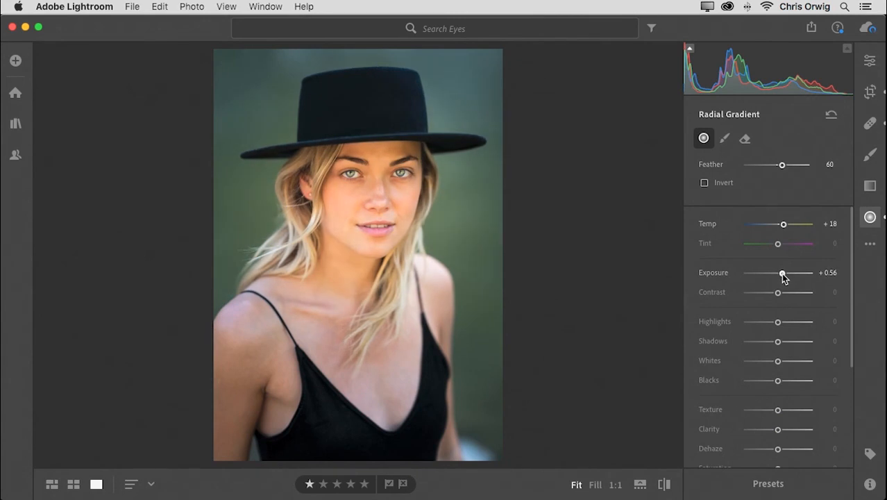
# - Reshape the face gradient to a smaller ellipse from the middle of the hat to the upper chest, centred on the face
pyautogui.moveTo(523, 206); pyautogui.dragTo(509, 206)
pyautogui.moveTo(369, 74); pyautogui.dragTo(369, 108)
pyautogui.moveTo(370, 200); pyautogui.dragTo(406, 224)
pyautogui.moveTo(457, 237); pyautogui.dragTo(361, 212)
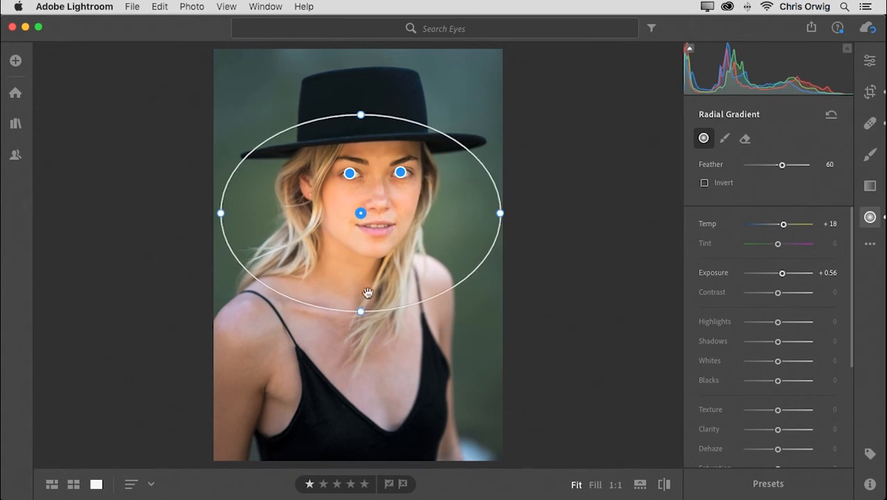
pyautogui.moveTo(357, 317); pyautogui.dragTo(358, 326)
pyautogui.moveTo(358, 222); pyautogui.dragTo(358, 217)
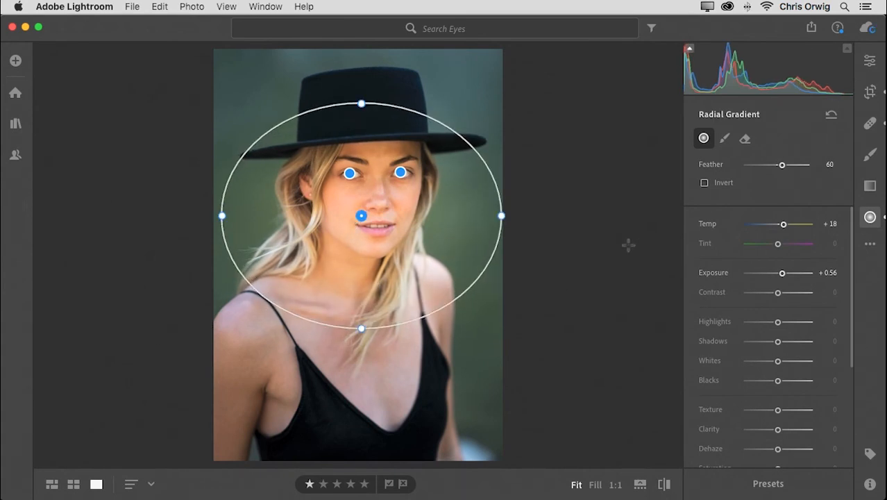
pyautogui.click(869, 217)
# - Draw a new radial gradient over the shoulders and body with temp +36 and highlights −6
pyautogui.click(869, 217)
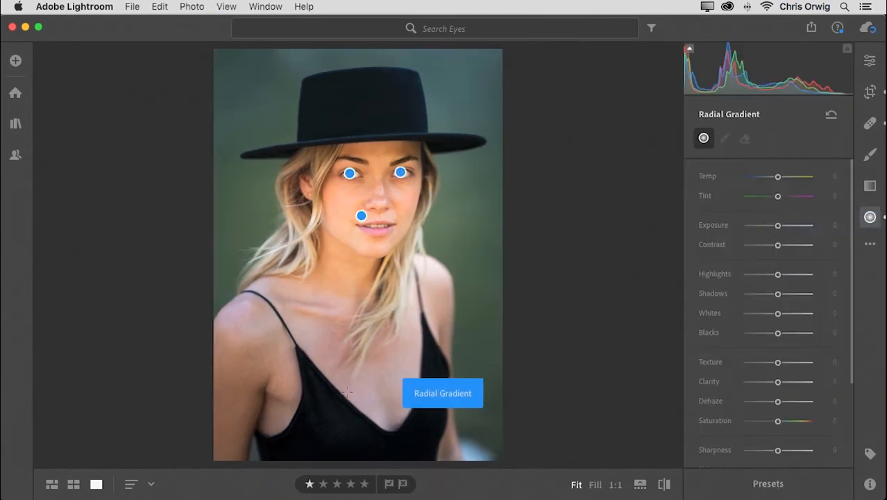
pyautogui.moveTo(362, 384); pyautogui.dragTo(551, 495)
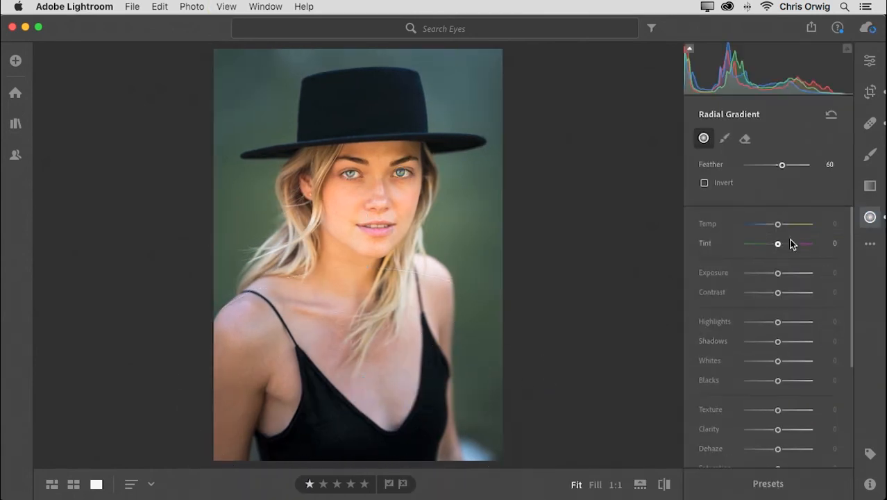
pyautogui.moveTo(777, 224); pyautogui.dragTo(790, 230)
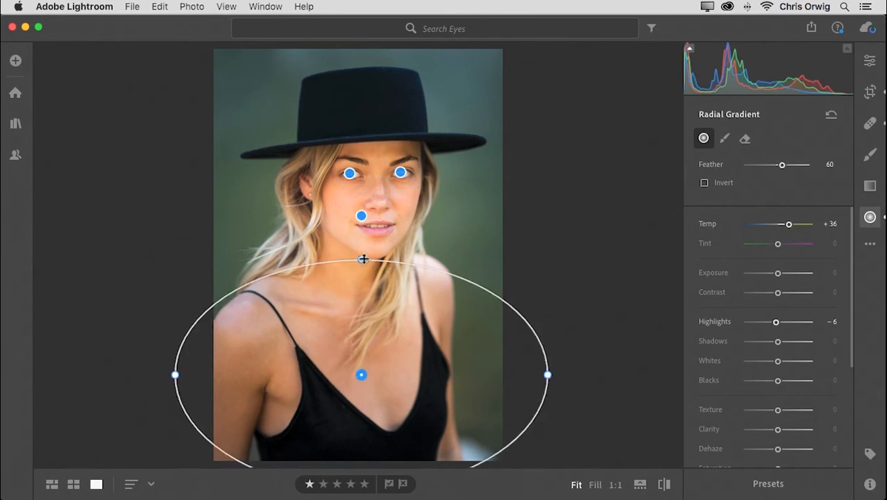
# - Compare the face and body gradients, then shorten the face gradient and move it slightly higher over the face
pyautogui.click(362, 216)
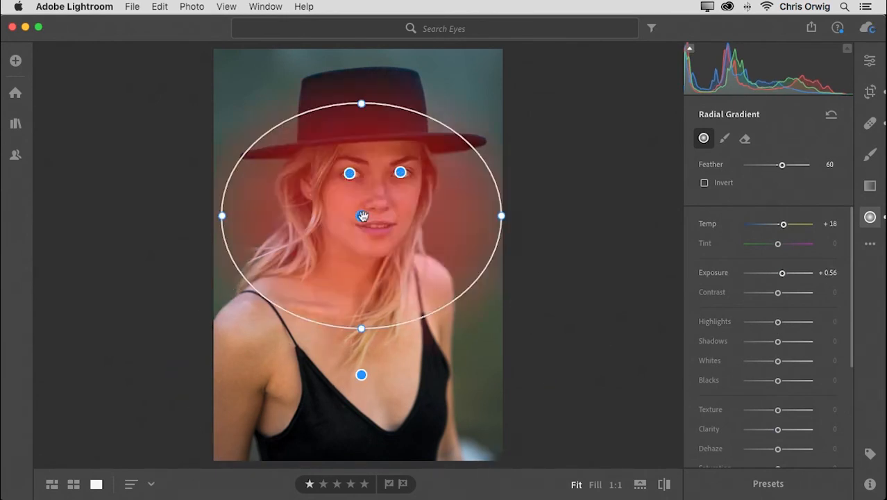
pyautogui.click(361, 375)
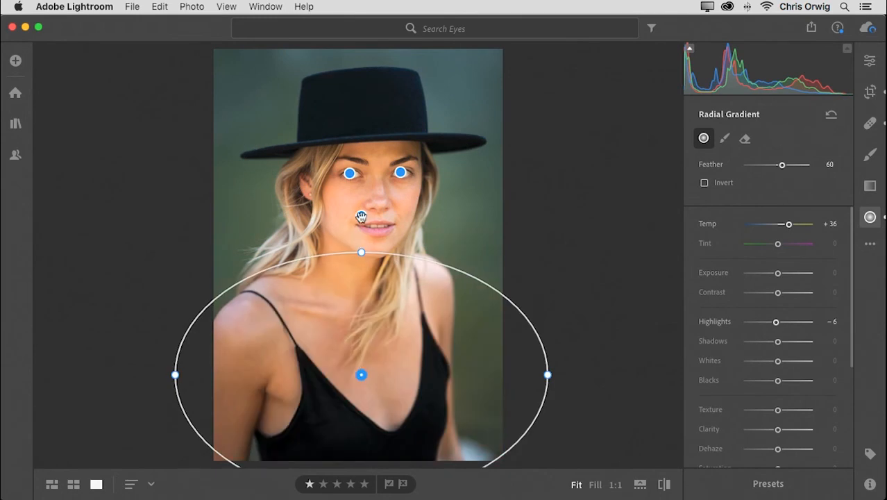
pyautogui.click(361, 215)
pyautogui.moveTo(365, 281); pyautogui.dragTo(366, 269)
pyautogui.moveTo(364, 308); pyautogui.dragTo(362, 299)
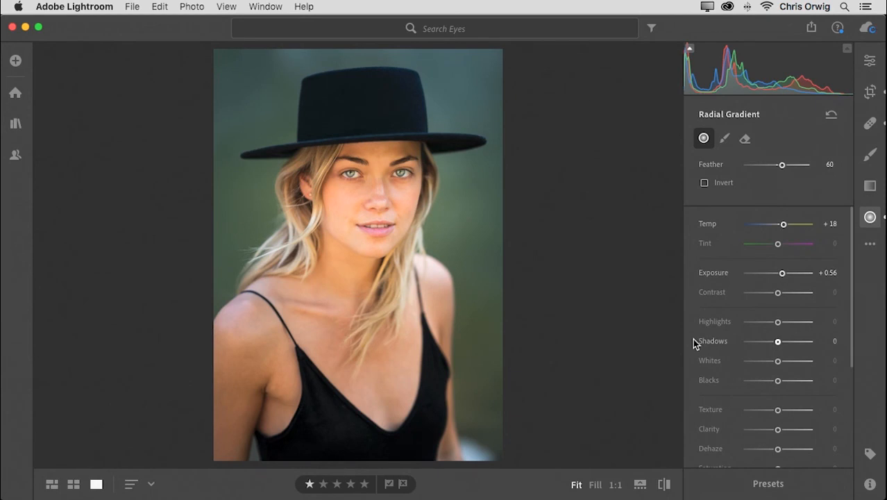
pyautogui.moveTo(362, 206); pyautogui.dragTo(612, 210)
pyautogui.moveTo(377, 206); pyautogui.dragTo(357, 199)
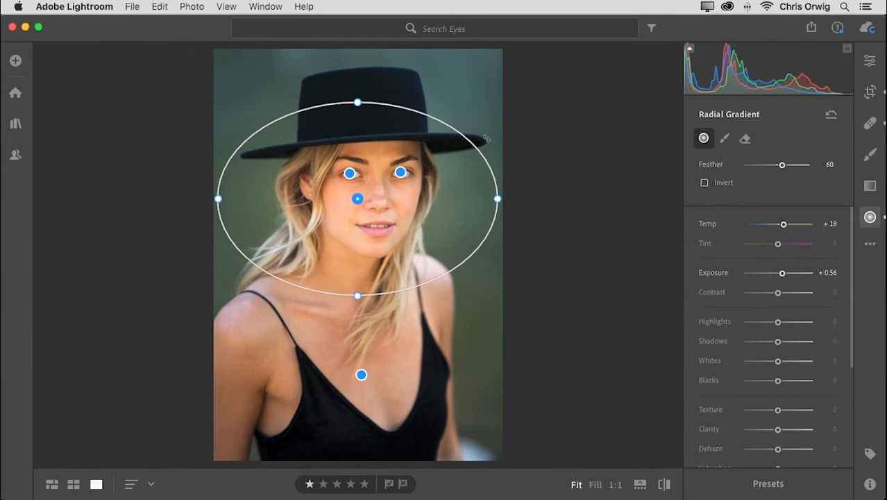
# - Warm the body gradient's temp slightly beyond +36 and leave the radial gradient tool
pyautogui.click(362, 375)
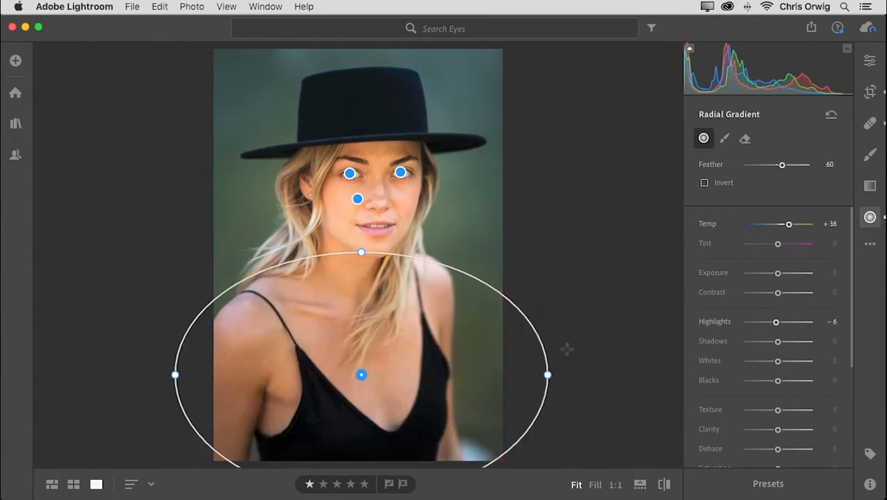
pyautogui.moveTo(788, 225)
pyautogui.mouseDown()
pyautogui.moveTo(775, 226)
pyautogui.moveTo(805, 225)
pyautogui.moveTo(783, 227)
pyautogui.moveTo(791, 226)
pyautogui.mouseUp()
pyautogui.click(871, 217)
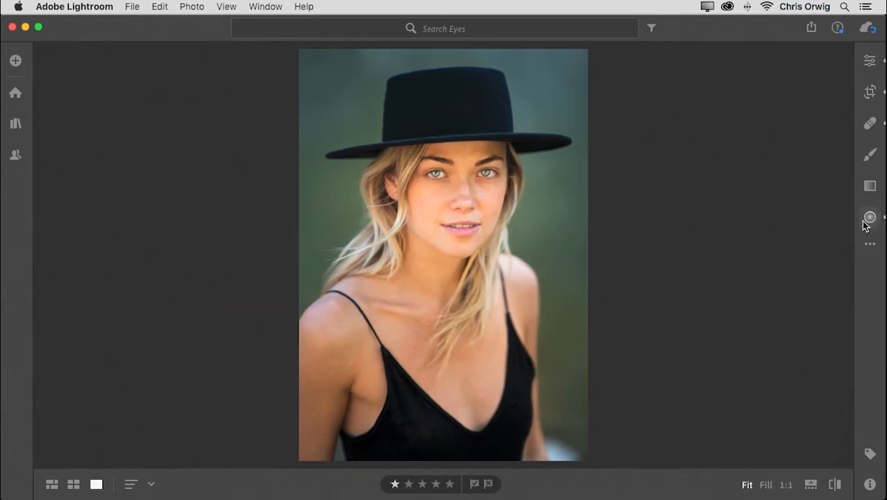
# - Review the four edited photos of the Eyes album one after another, starting with the globe photo, and return to the photo grid
pyautogui.press('g')
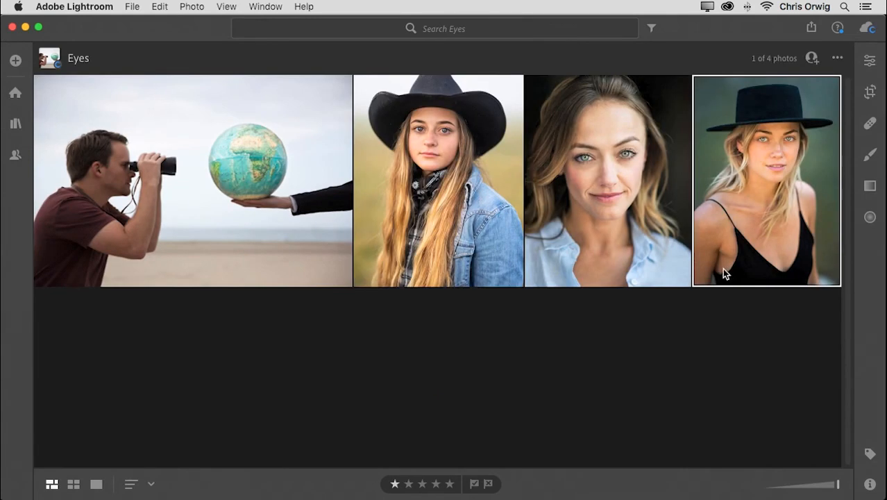
pyautogui.doubleClick(304, 235)
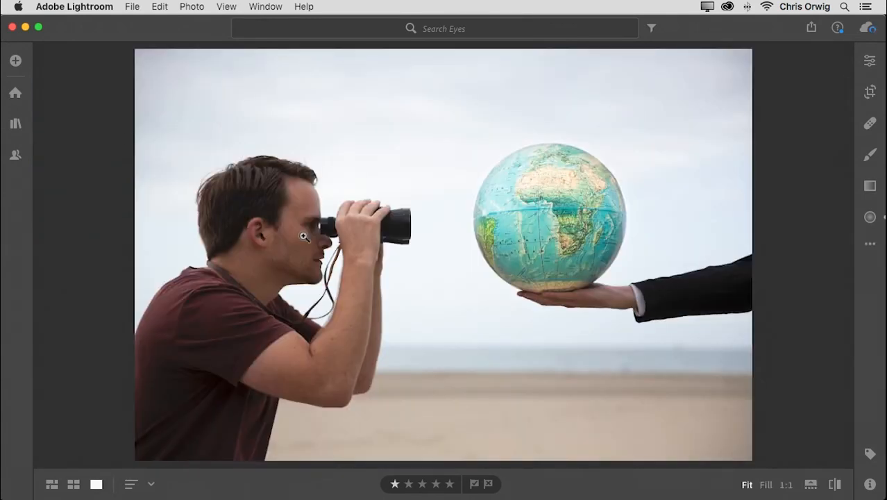
pyautogui.press('Right')
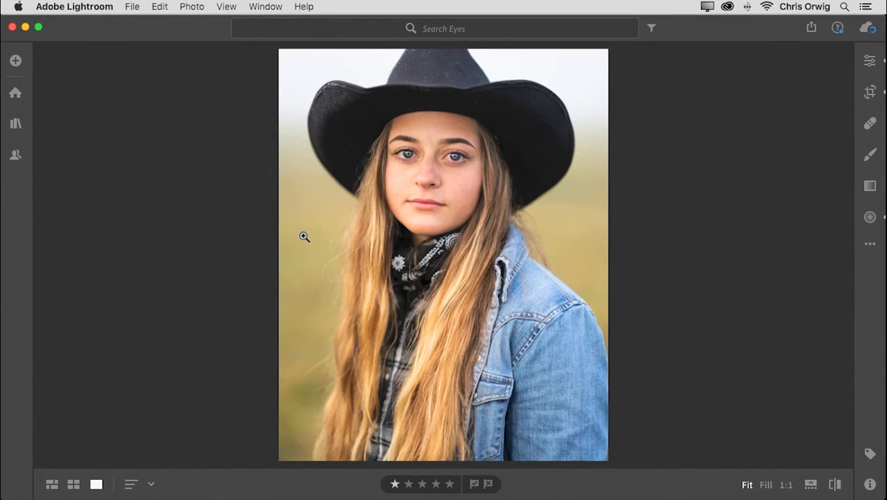
pyautogui.press('Right')
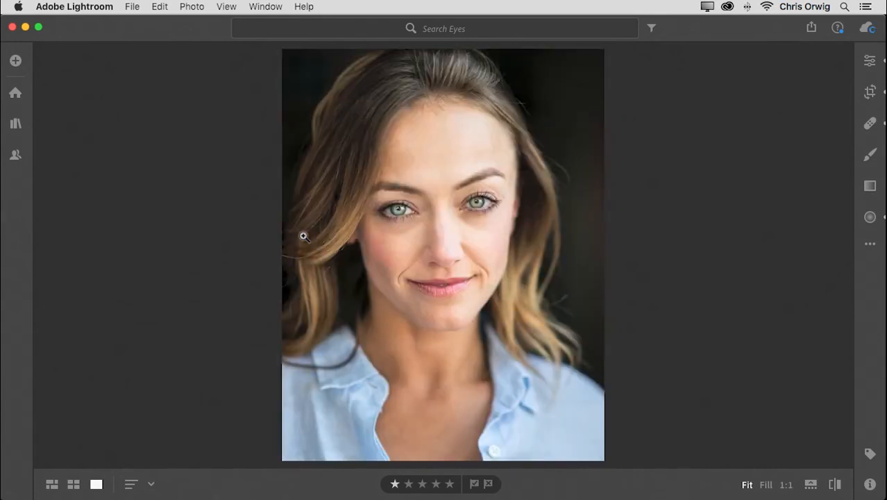
pyautogui.press('Right')
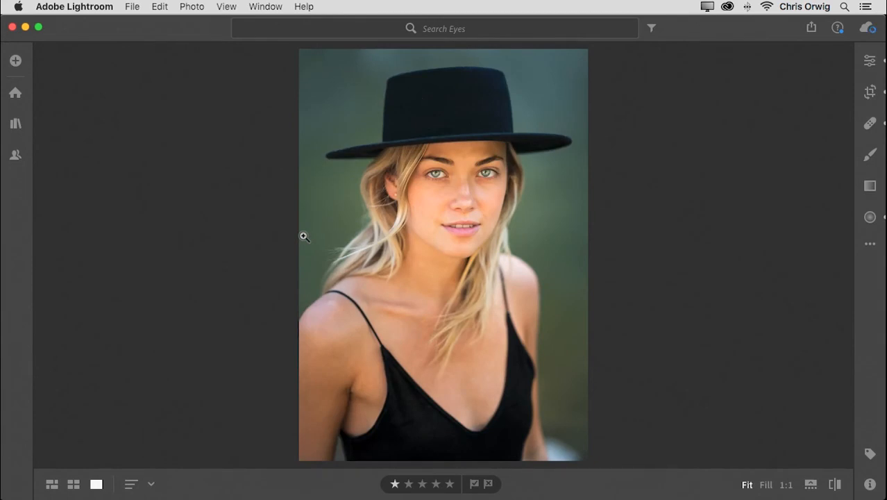
pyautogui.press('g')
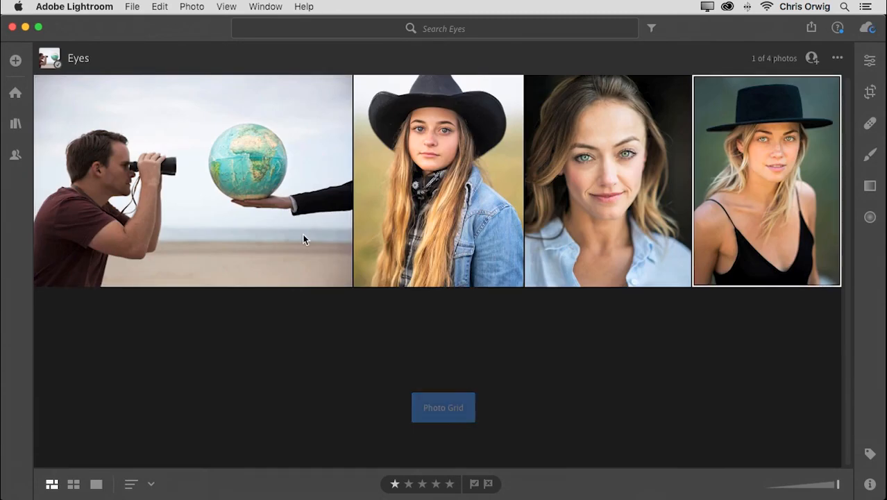